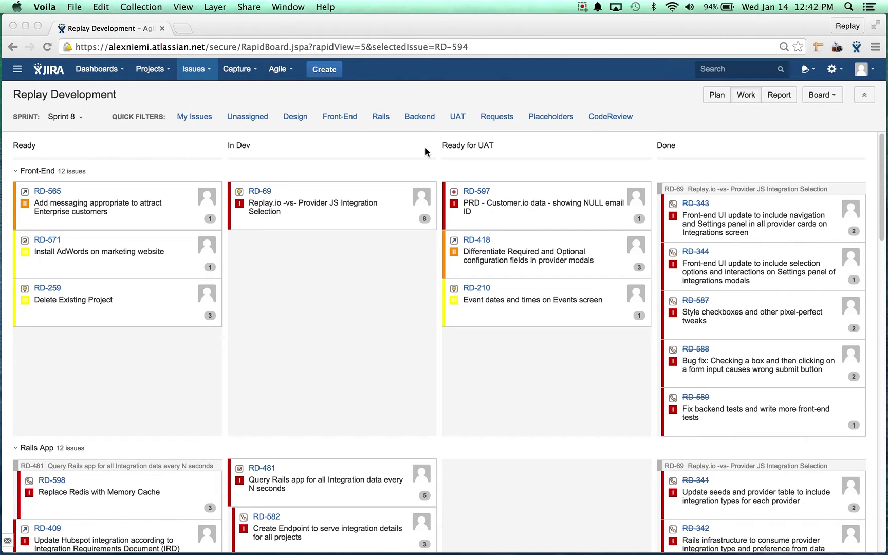
# - Open the Workflows admin page in a new tab and start copying Updated-6 Replay Development Workflow
pyautogui.click(834, 74)
pyautogui.click(834, 75)
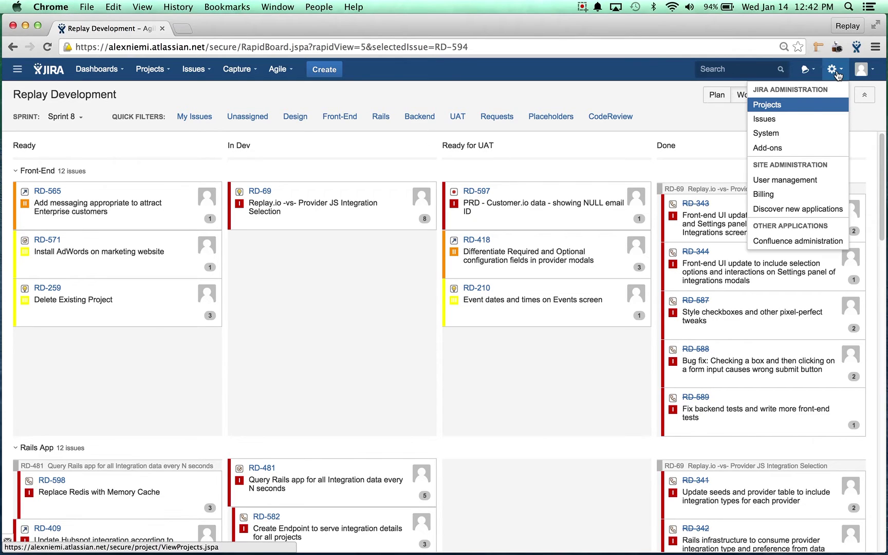
pyautogui.keyDown('super'); pyautogui.click(803, 121); pyautogui.keyUp('super')
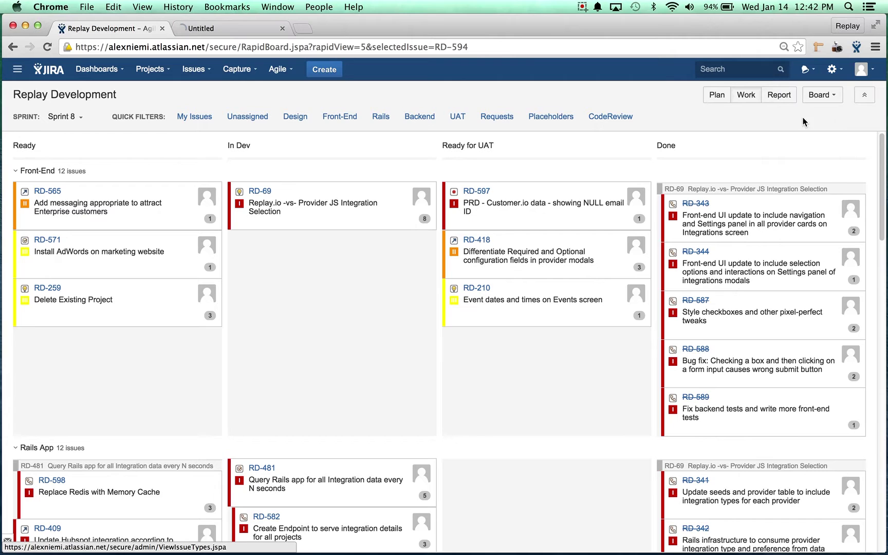
pyautogui.click(208, 28)
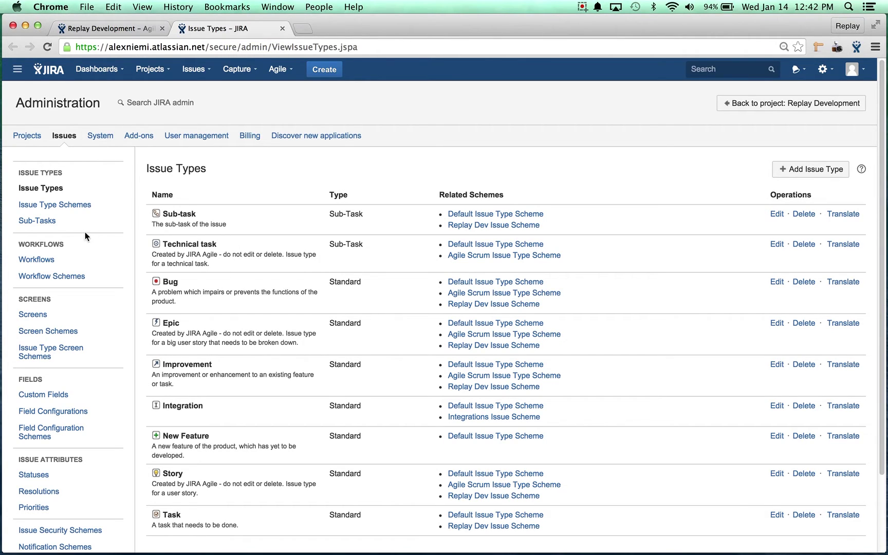
pyautogui.click(52, 264)
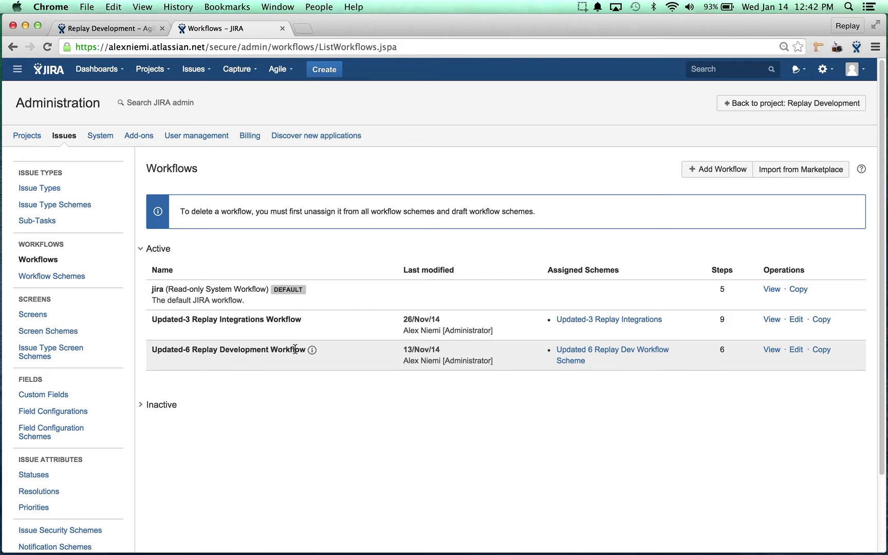
pyautogui.click(822, 351)
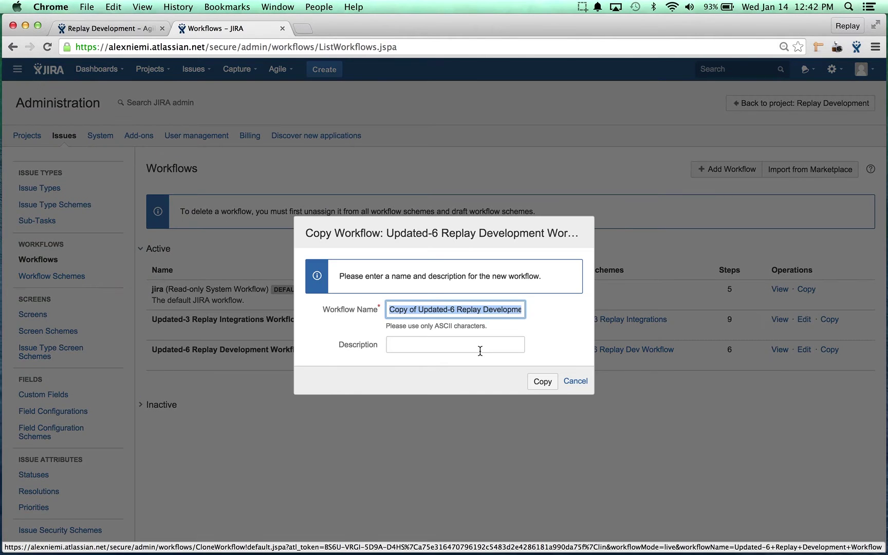
# - Create 'Copy of Updated-6 Replay Development Workflow' with the default name and open it in the designer
pyautogui.click(541, 381)
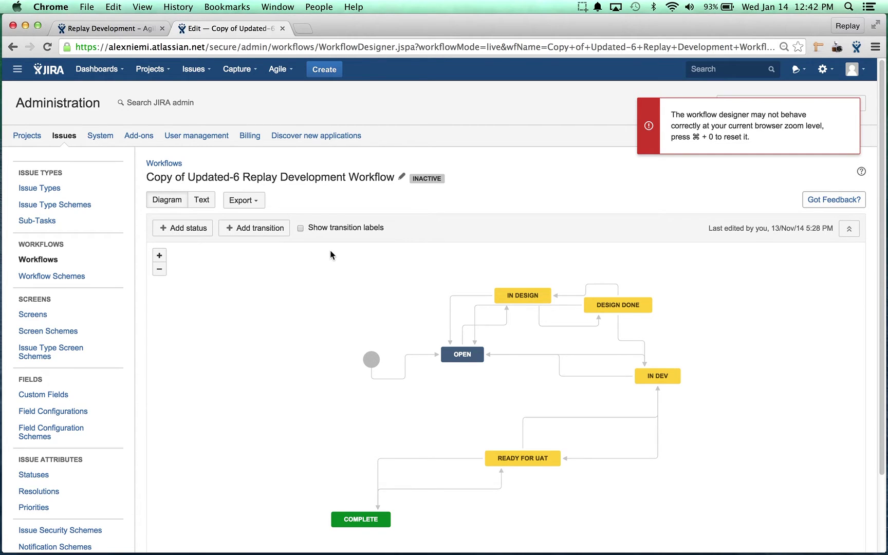
pyautogui.scroll(-3, 330, 250)
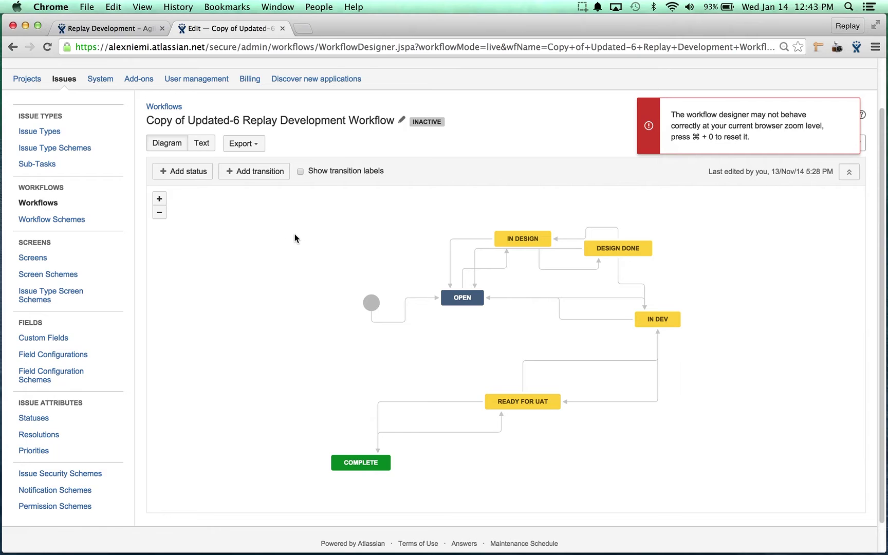
pyautogui.click(189, 173)
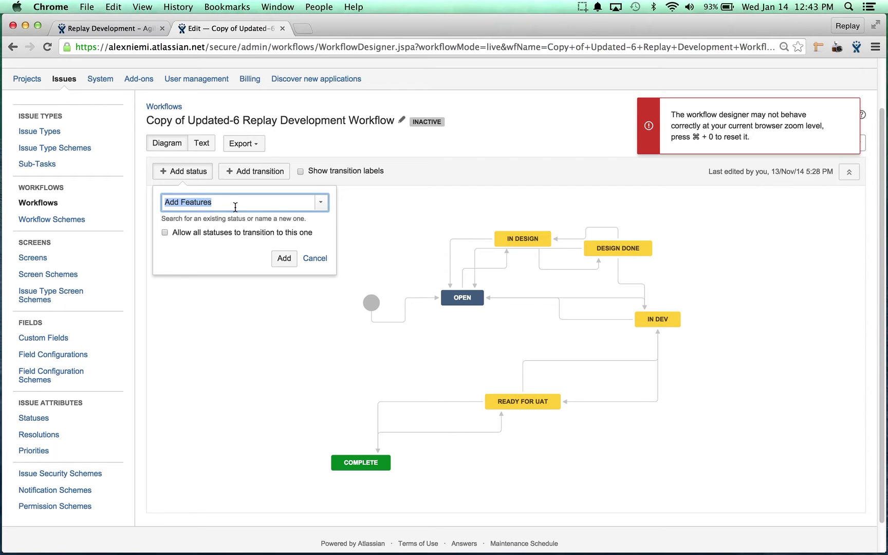
# - Add a new QA status in the In Progress category, reachable from all statuses
pyautogui.write('QA')
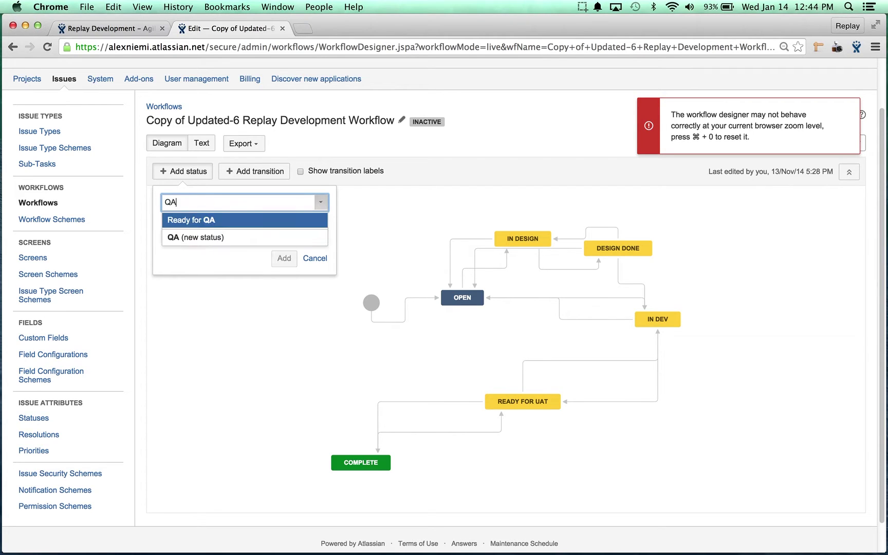
pyautogui.click(199, 236)
pyautogui.click(283, 258)
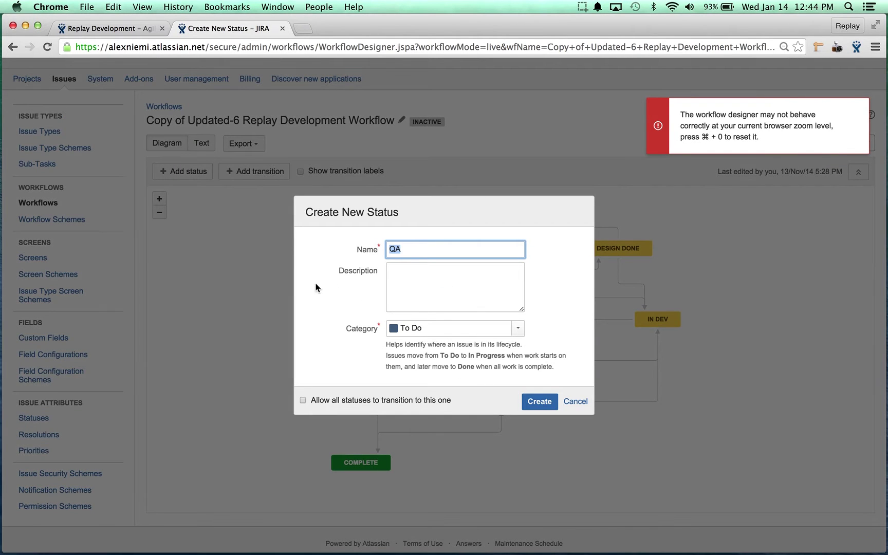
pyautogui.click(465, 330)
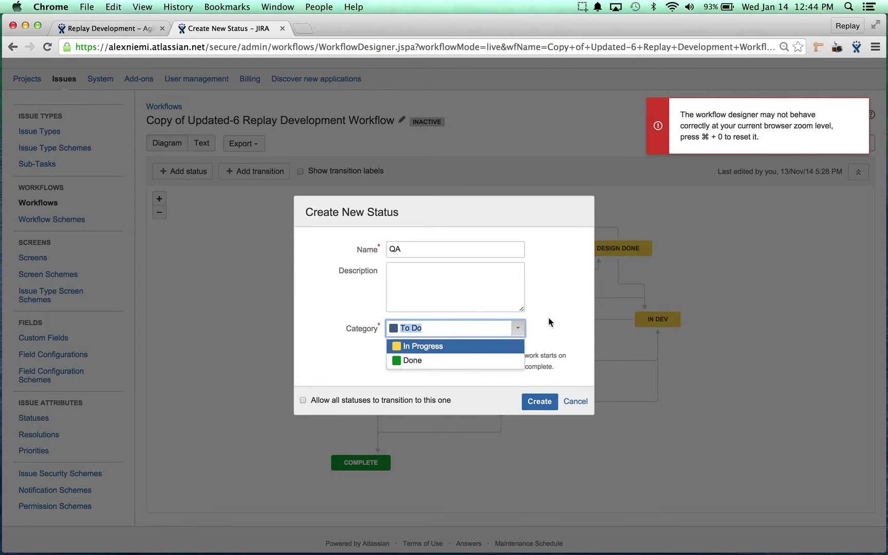
pyautogui.click(492, 346)
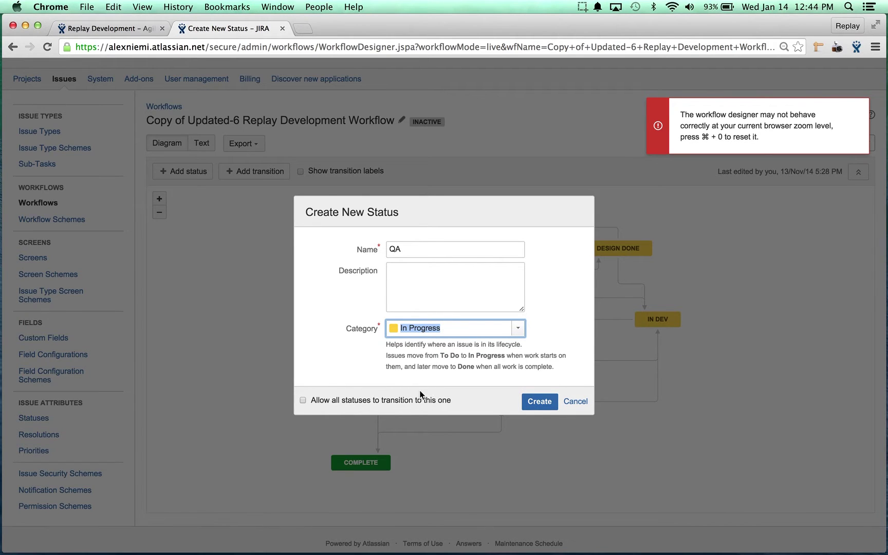
pyautogui.click(388, 400)
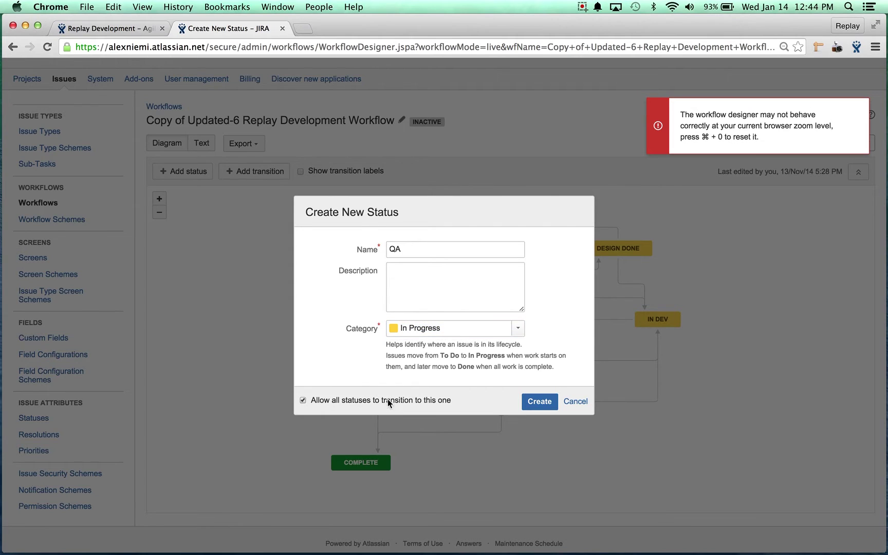
pyautogui.click(528, 389)
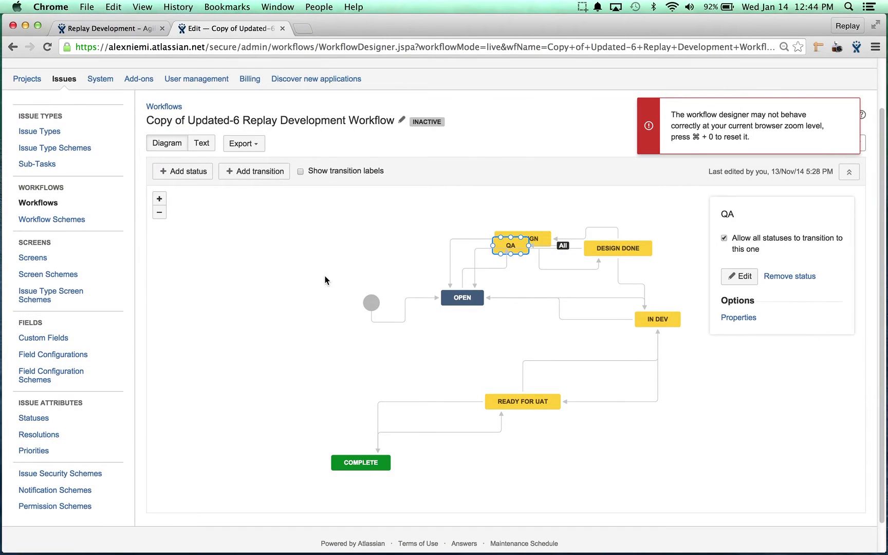
# - Place the QA status beside READY FOR UAT in the workflow diagram
pyautogui.moveTo(537, 238); pyautogui.dragTo(503, 203)
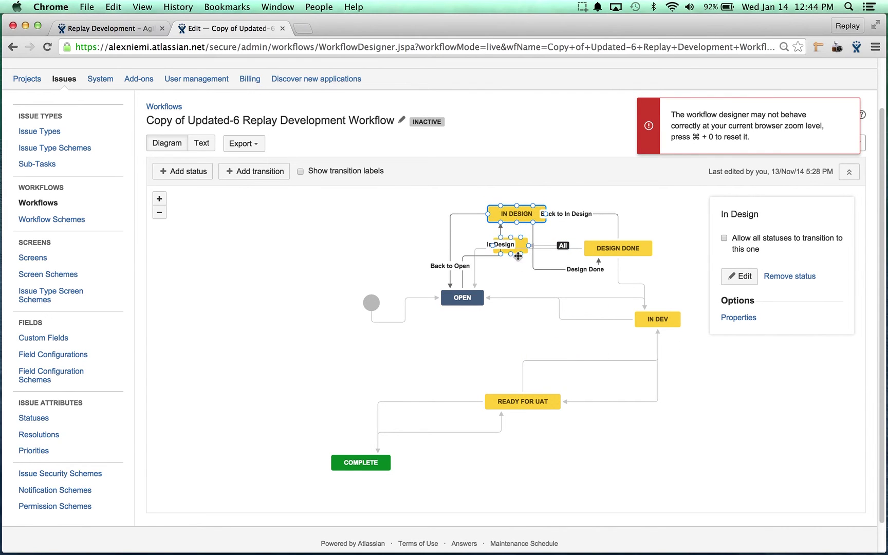
pyautogui.moveTo(522, 242); pyautogui.dragTo(630, 428)
pyautogui.click(734, 381)
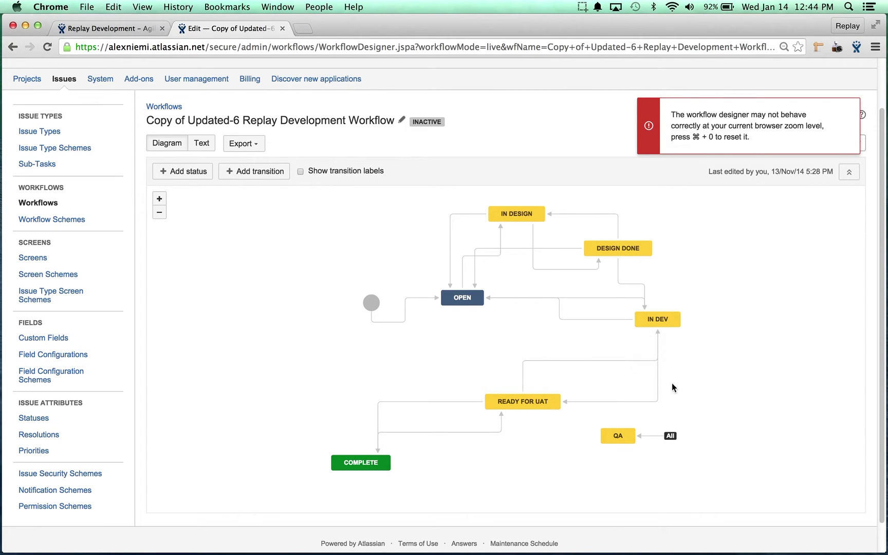
# - Retarget the Dev Done transition from In Dev so it ends at QA
pyautogui.click(657, 386)
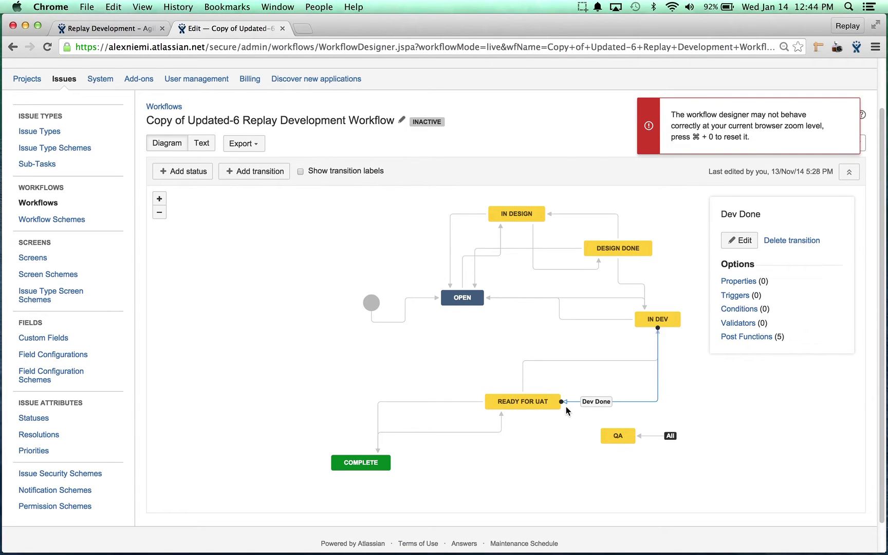
pyautogui.moveTo(562, 401); pyautogui.dragTo(637, 436)
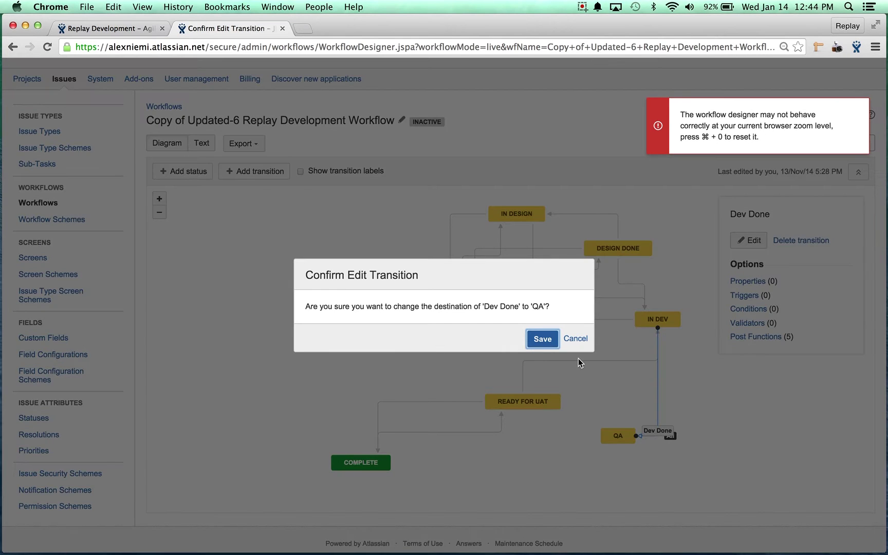
pyautogui.click(543, 341)
pyautogui.moveTo(625, 428); pyautogui.dragTo(640, 411)
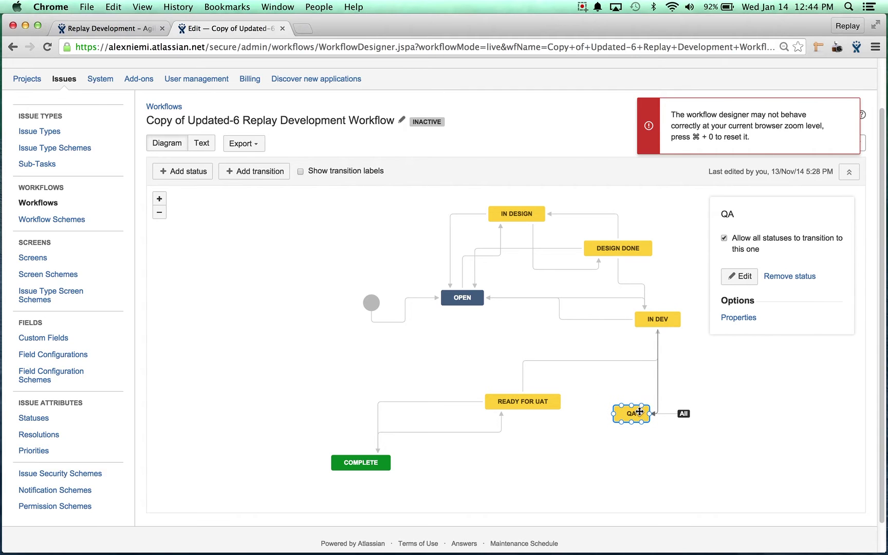
pyautogui.click(742, 386)
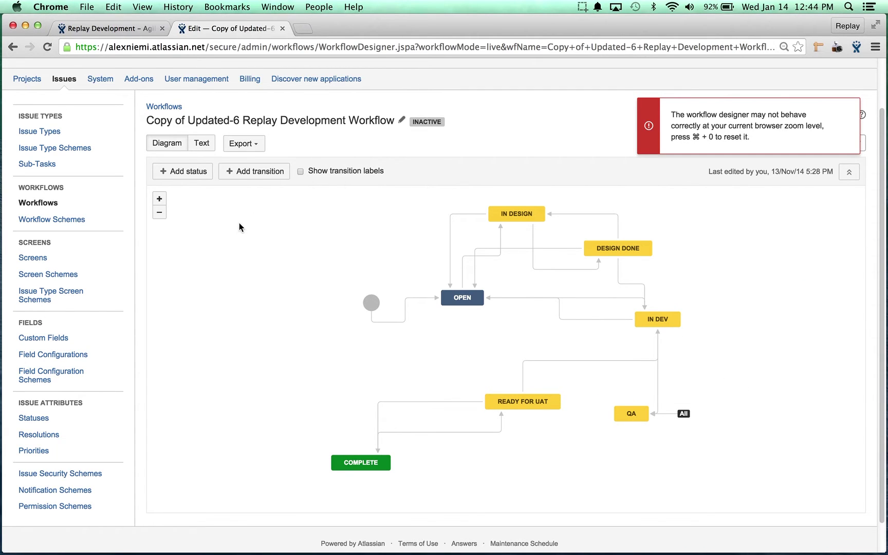
# - Add a transition named QA Done from QA to Ready for UAT
pyautogui.click(242, 171)
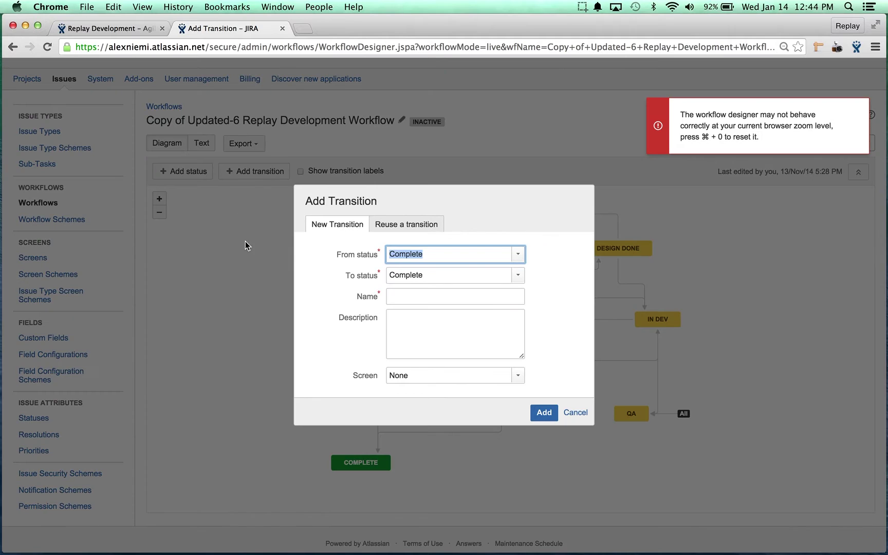
pyautogui.click(482, 254)
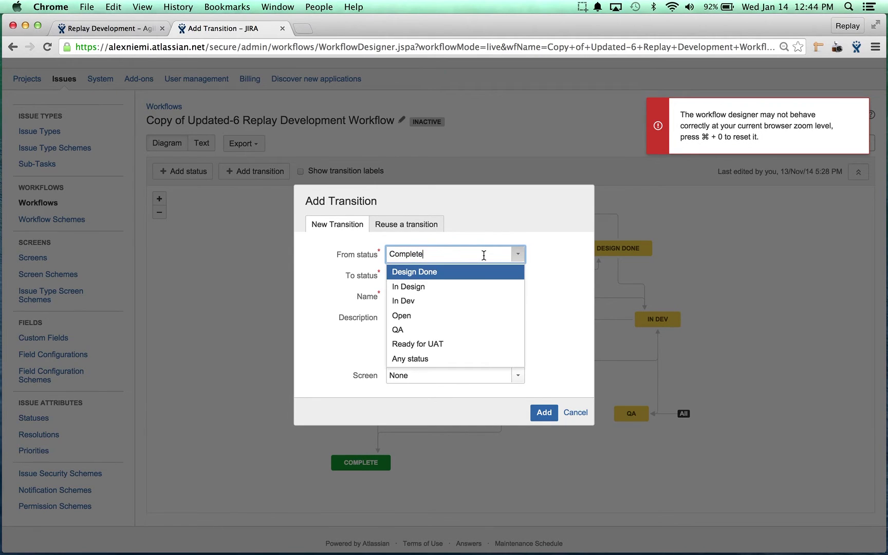
pyautogui.click(460, 330)
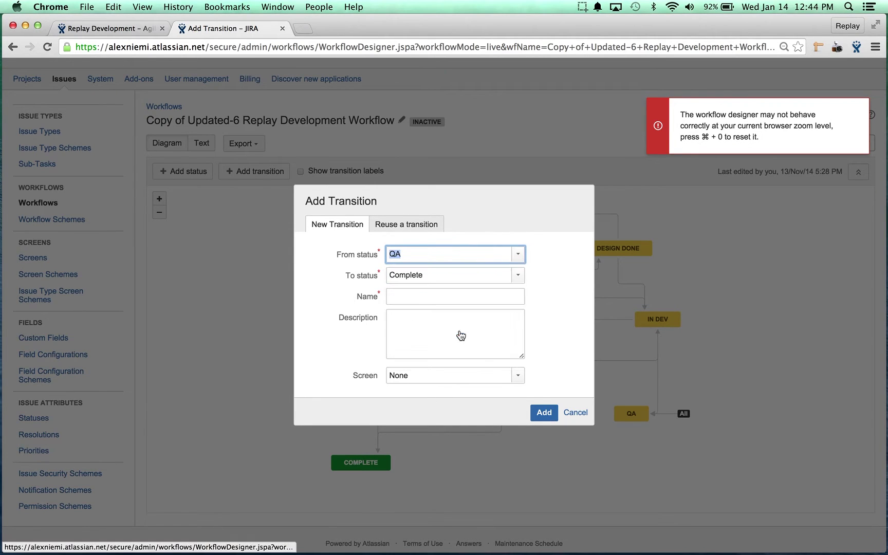
pyautogui.click(449, 276)
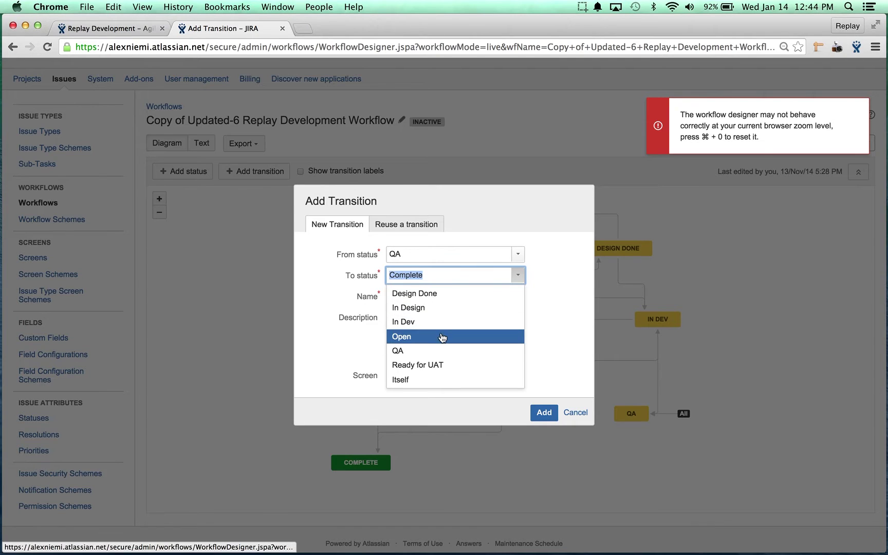
pyautogui.click(443, 364)
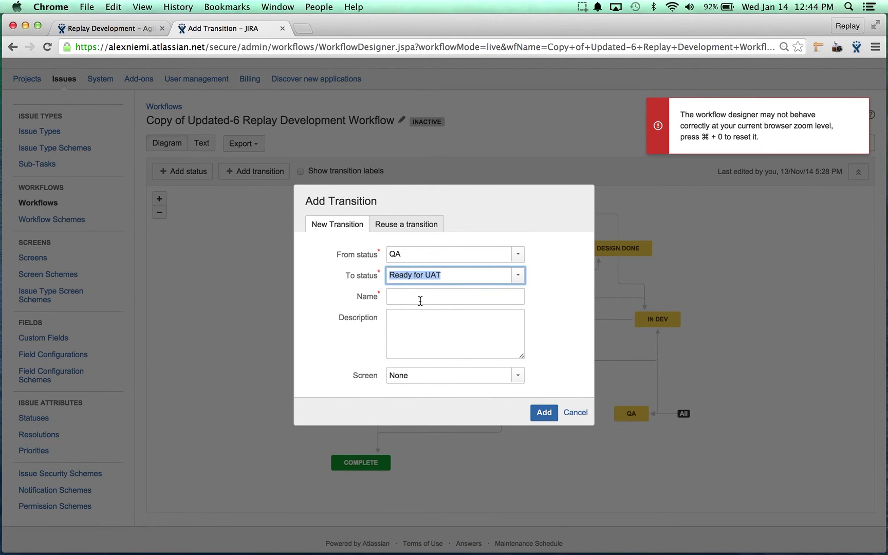
pyautogui.click(418, 298)
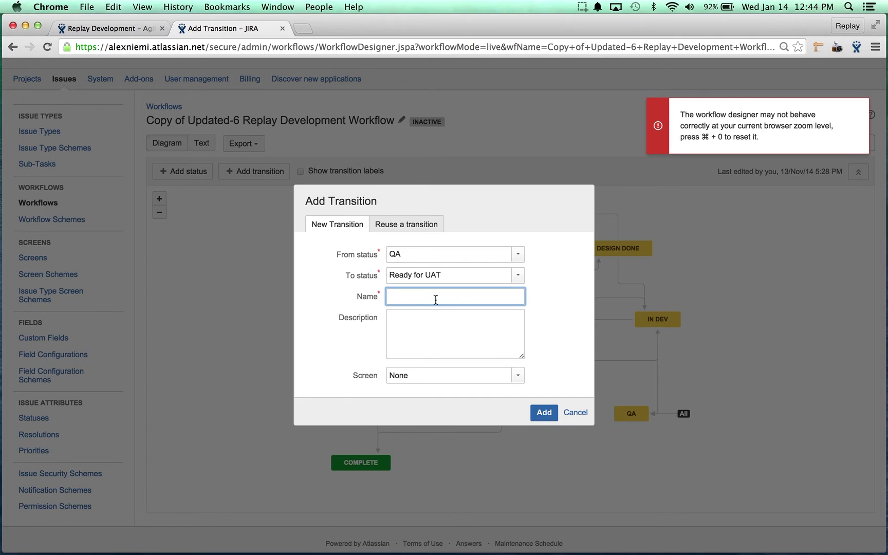
pyautogui.write('Re')
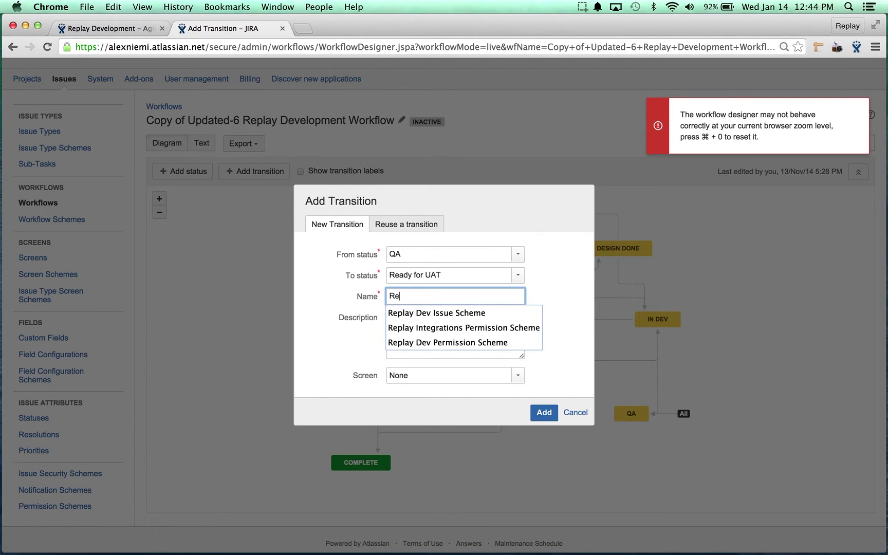
pyautogui.write('ady for UAT')
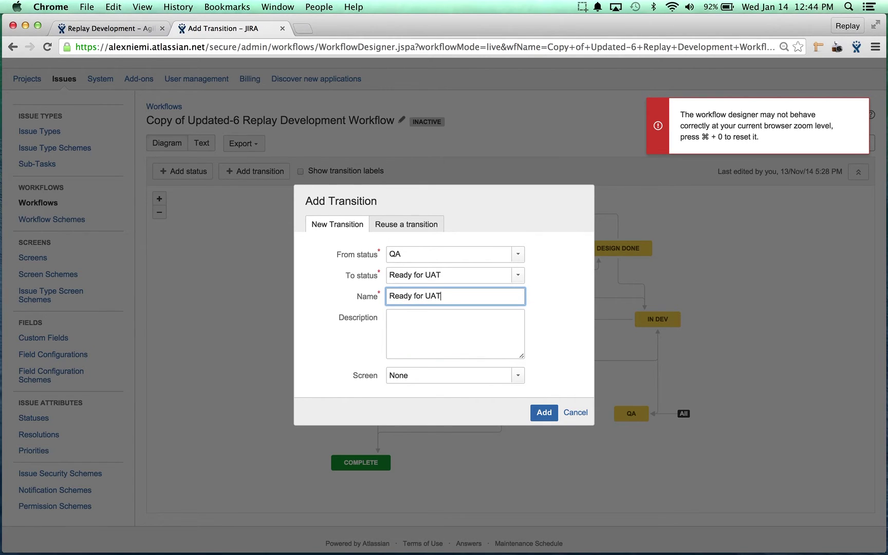
pyautogui.moveTo(455, 297); pyautogui.dragTo(389, 297)
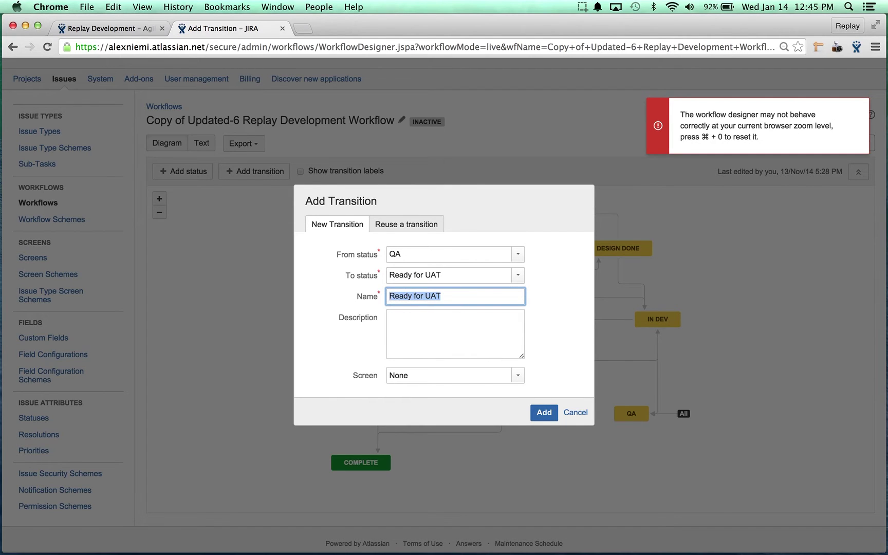
pyautogui.write('QA Done')
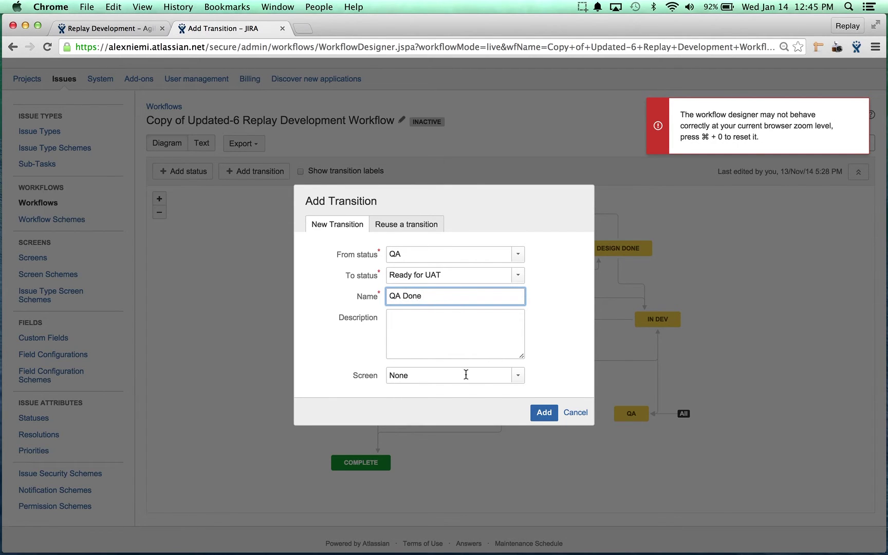
pyautogui.click(541, 413)
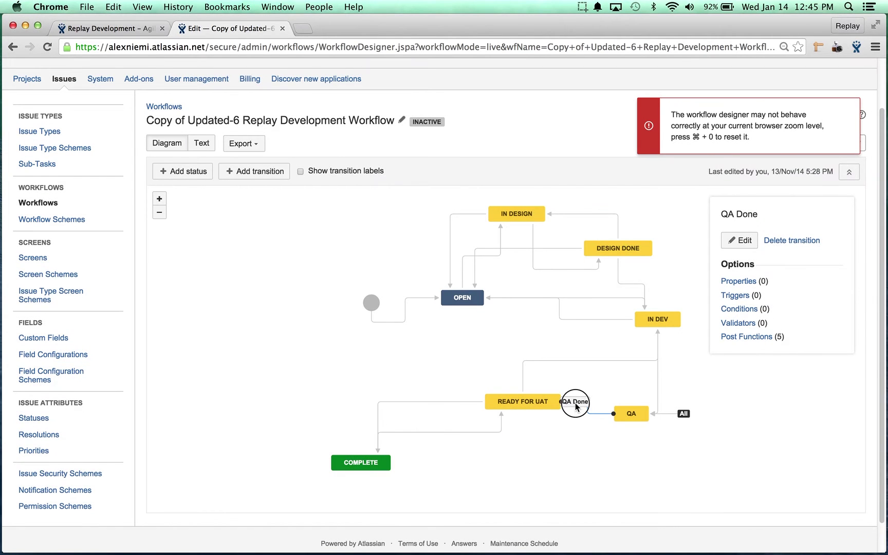
# - Move QA lower beside Ready for UAT and inspect the Back to In Dev transition
pyautogui.click(635, 416)
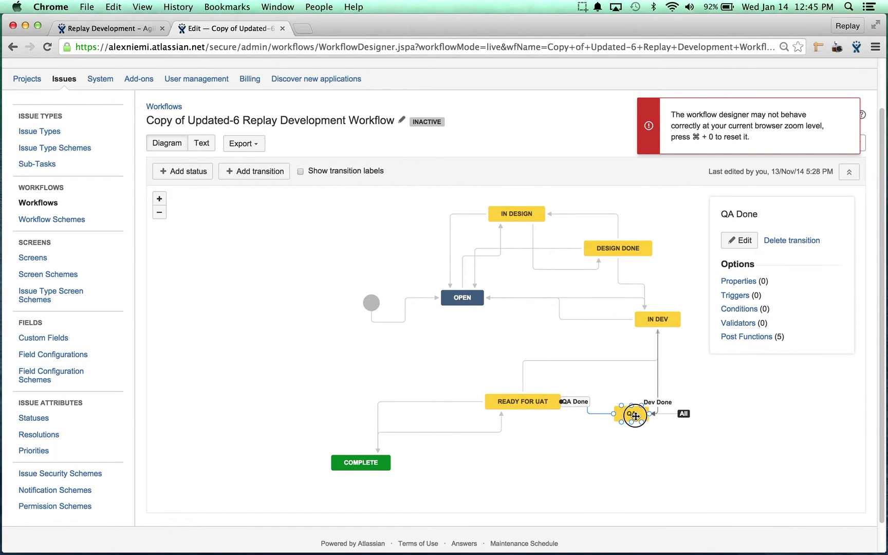
pyautogui.moveTo(636, 417); pyautogui.dragTo(654, 445)
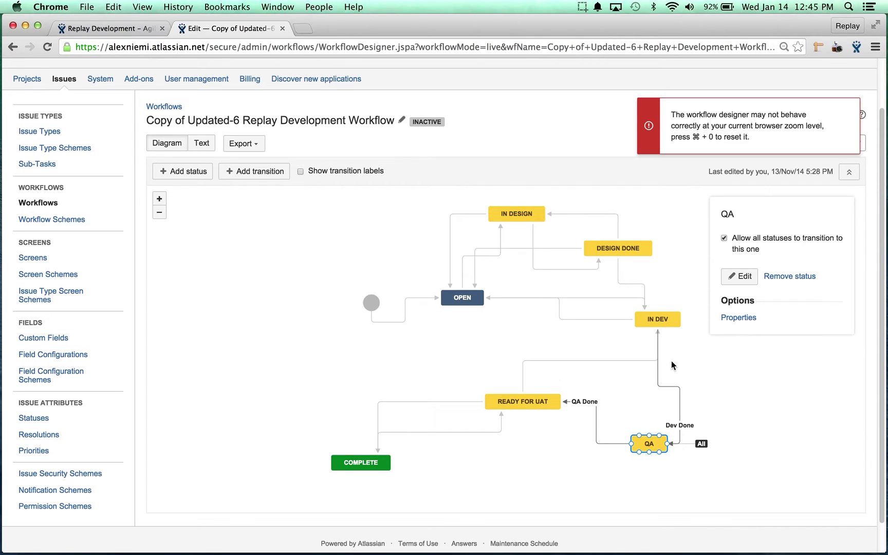
pyautogui.click(575, 361)
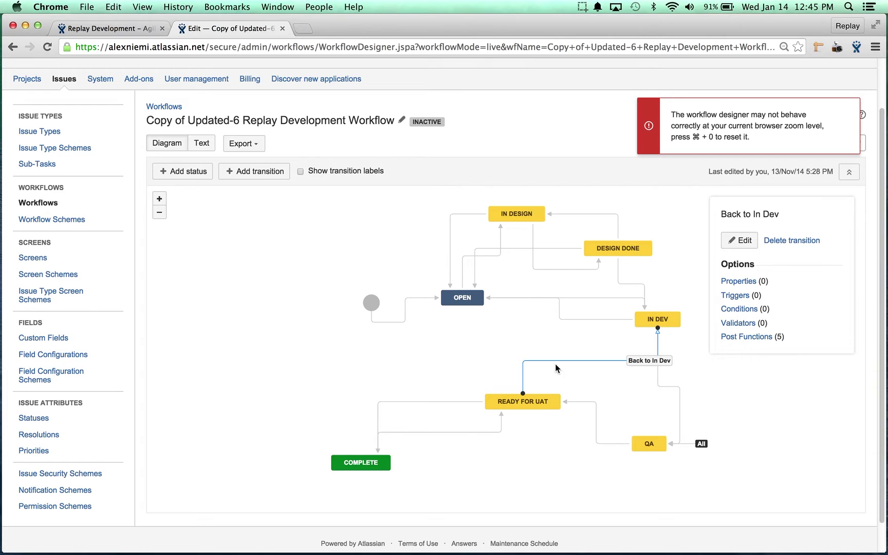
pyautogui.click(728, 406)
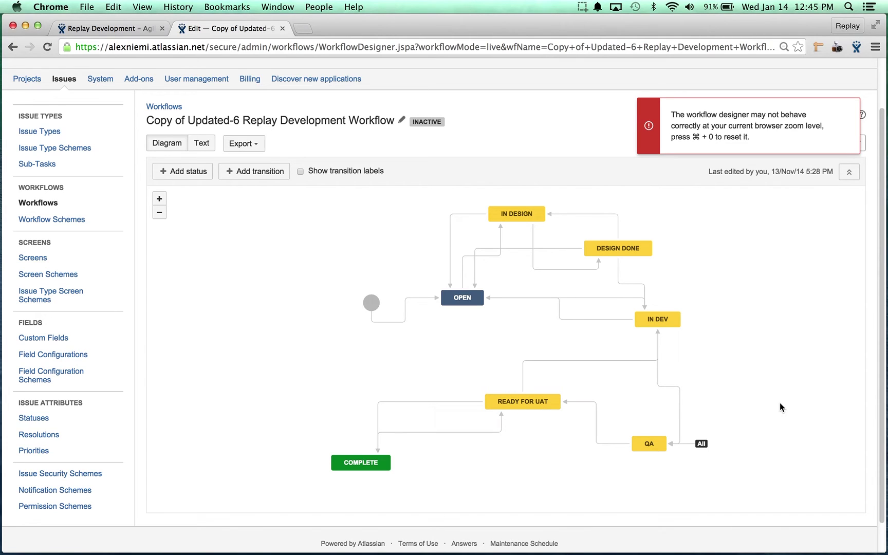
# - Dismiss the zoom-level warning and go to the Workflow Schemes list
pyautogui.moveTo(651, 442)
pyautogui.click(844, 115)
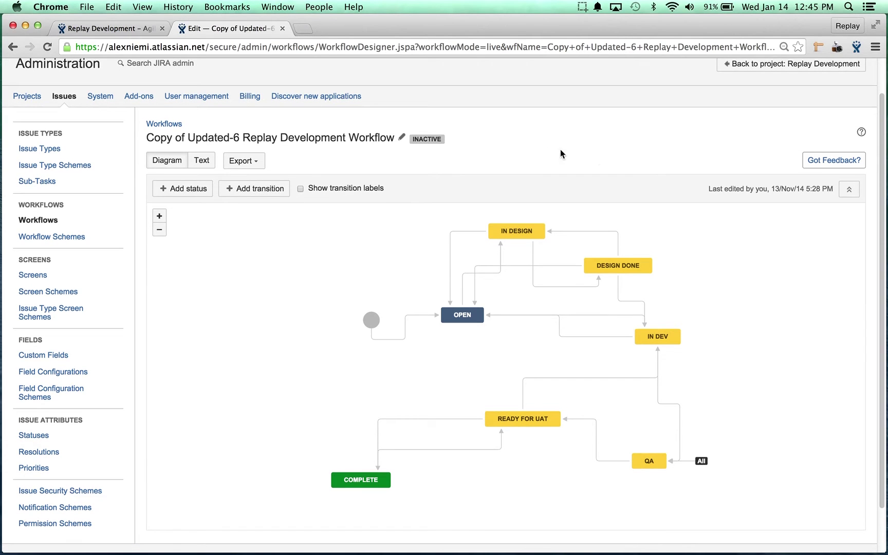
pyautogui.scroll(-3, 533, 148)
pyautogui.scroll(5, 532, 153)
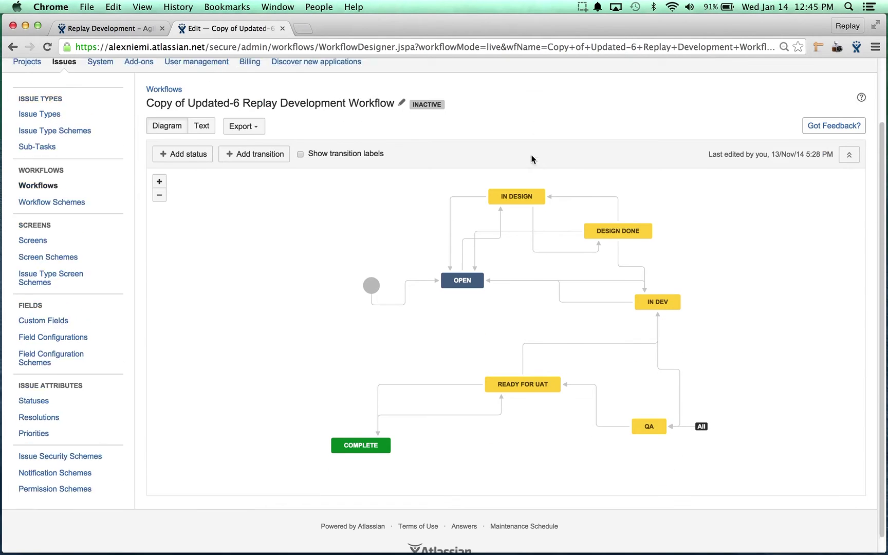
pyautogui.click(56, 276)
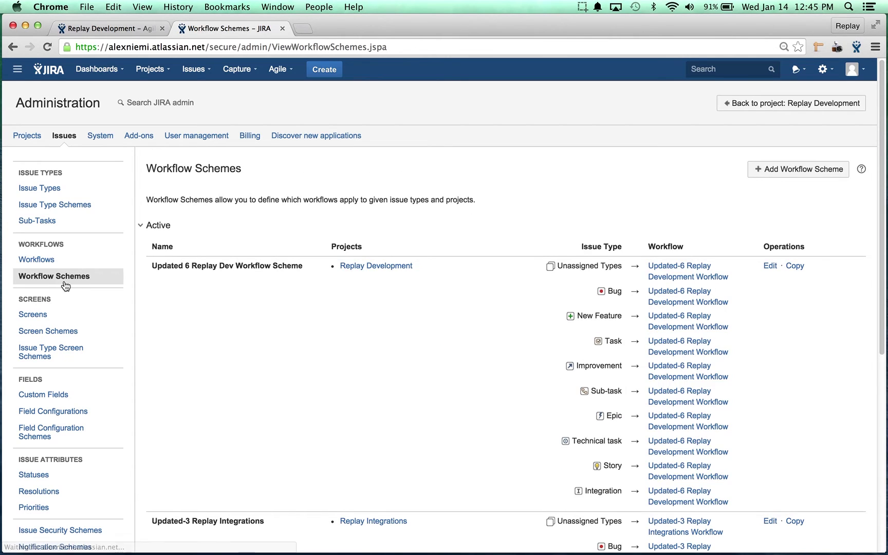
# - Copy the Updated 6 Replay Dev Workflow Scheme
pyautogui.click(794, 170)
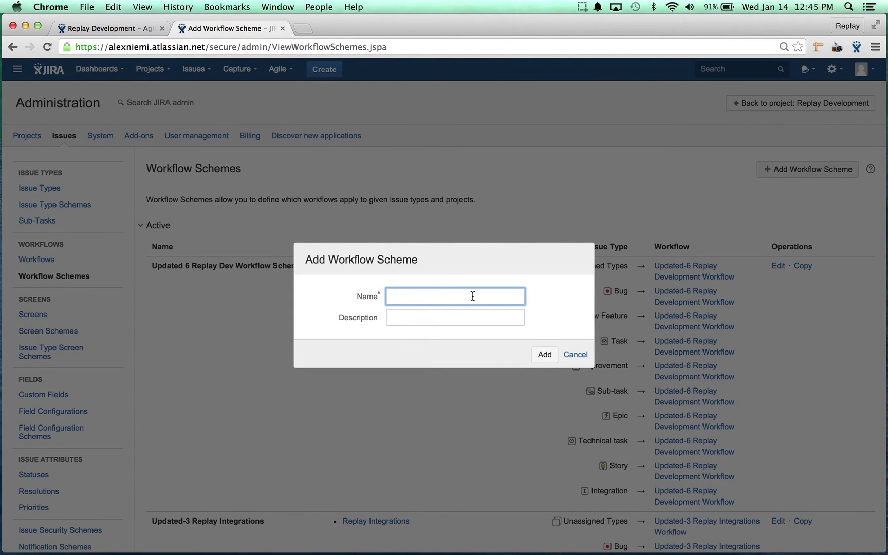
pyautogui.click(574, 354)
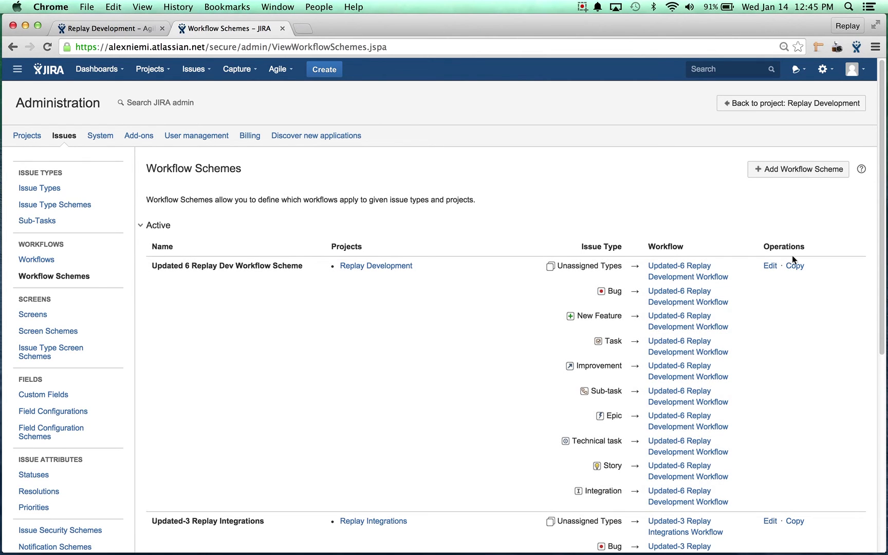
pyautogui.click(795, 267)
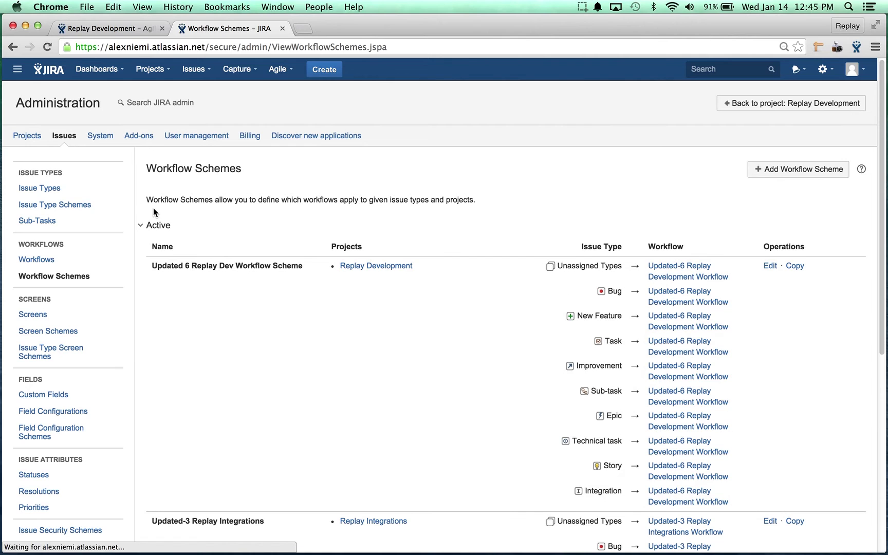
# - Find the new copy under Inactive schemes and open it for editing
pyautogui.scroll(-5, 236, 288)
pyautogui.scroll(-2, 242, 287)
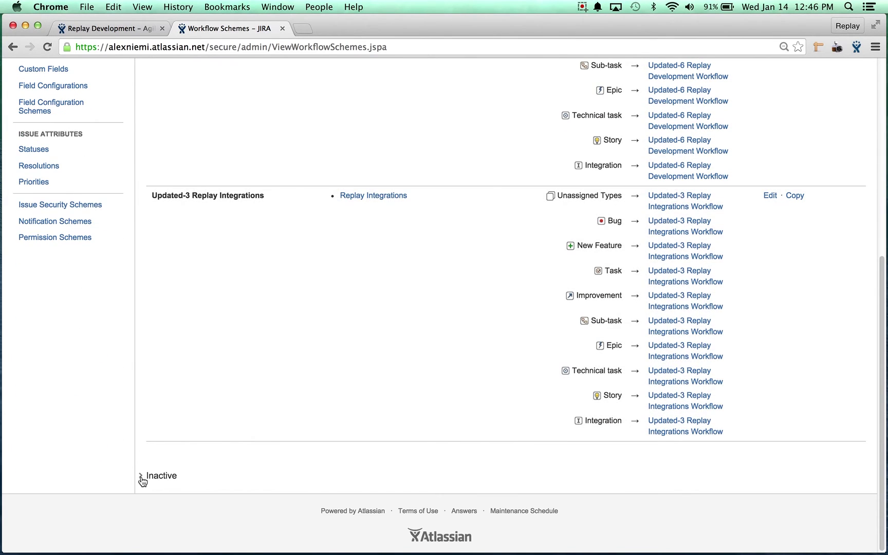
pyautogui.click(141, 477)
pyautogui.scroll(-4, 277, 287)
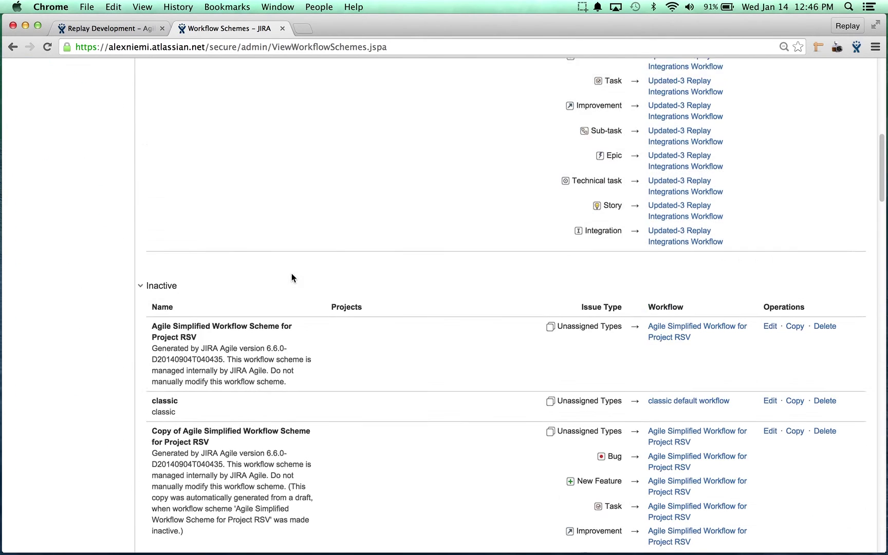
pyautogui.scroll(-10, 292, 272)
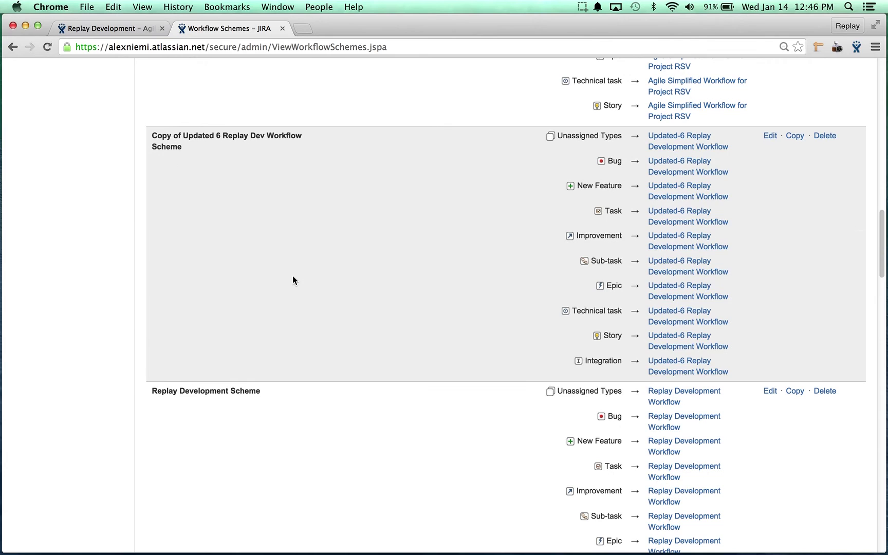
pyautogui.click(769, 136)
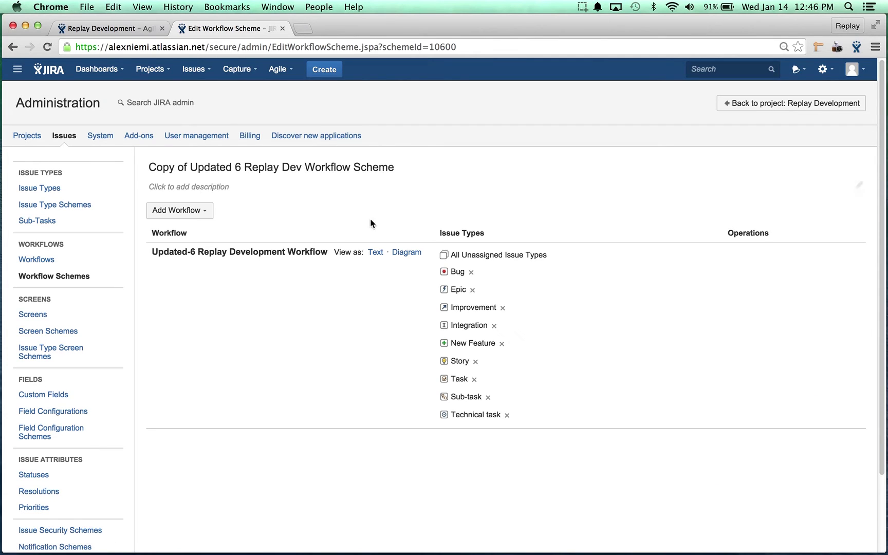
pyautogui.click(204, 212)
# - Add Copy of Updated-6 Replay Development Workflow to the scheme for every issue type
pyautogui.click(205, 234)
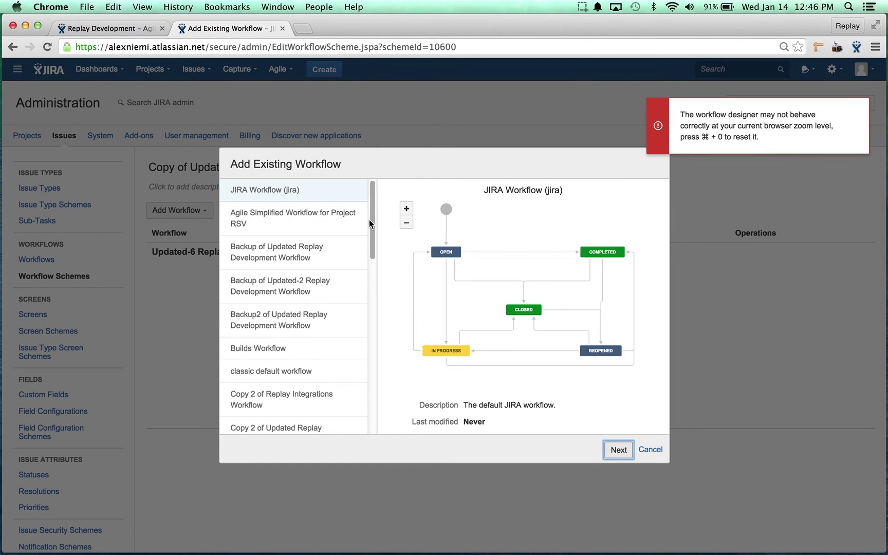
pyautogui.moveTo(369, 219); pyautogui.dragTo(375, 293)
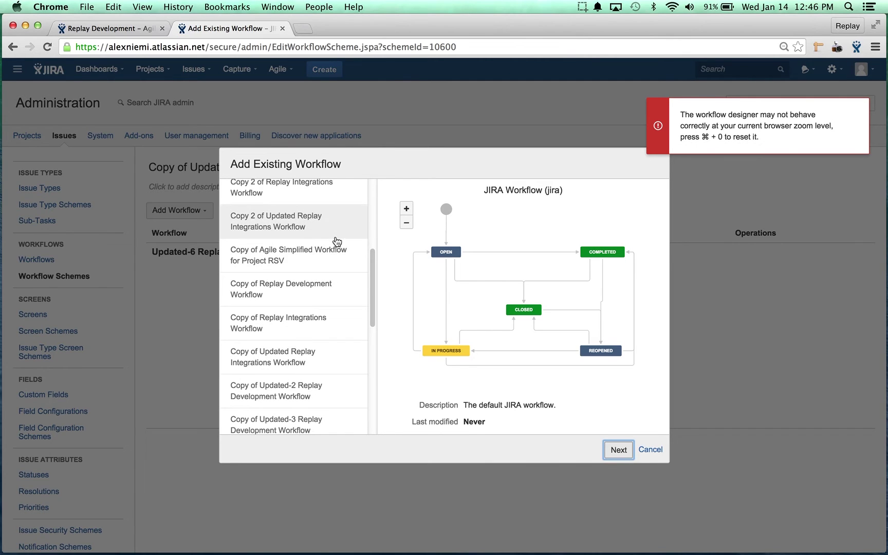
pyautogui.moveTo(374, 276); pyautogui.dragTo(376, 350)
pyautogui.click(291, 226)
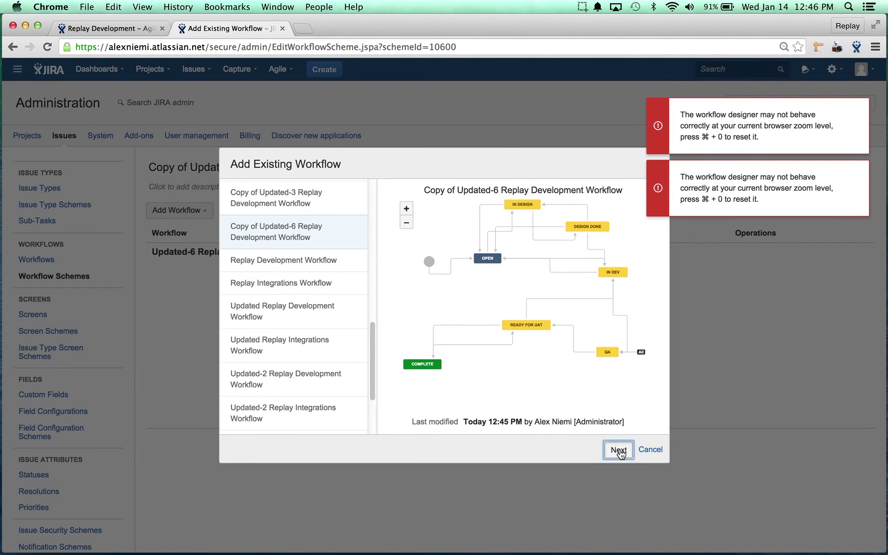
pyautogui.click(618, 450)
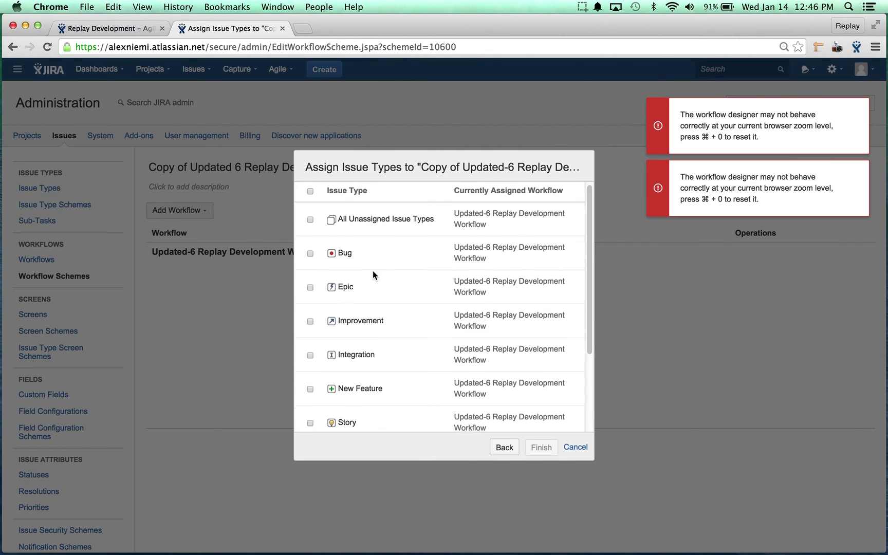
pyautogui.scroll(-3, 372, 270)
pyautogui.scroll(3, 372, 268)
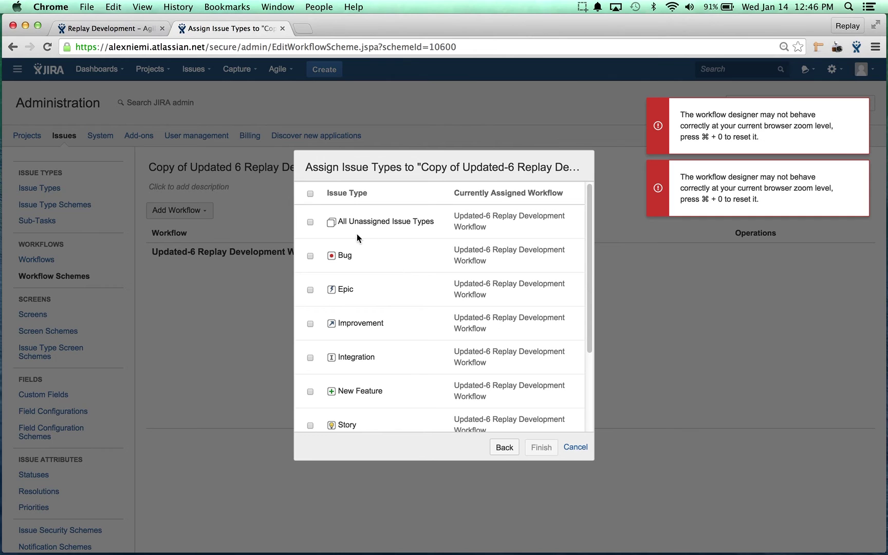
pyautogui.click(310, 194)
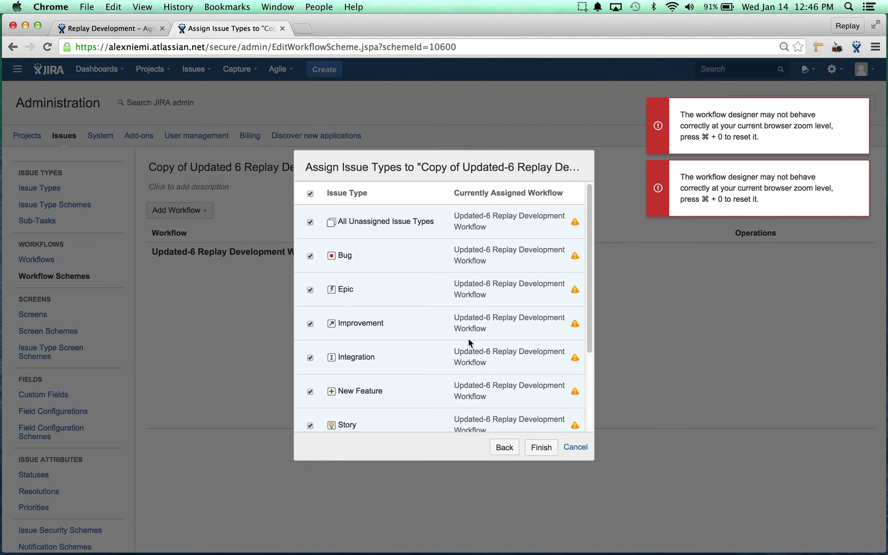
pyautogui.click(542, 448)
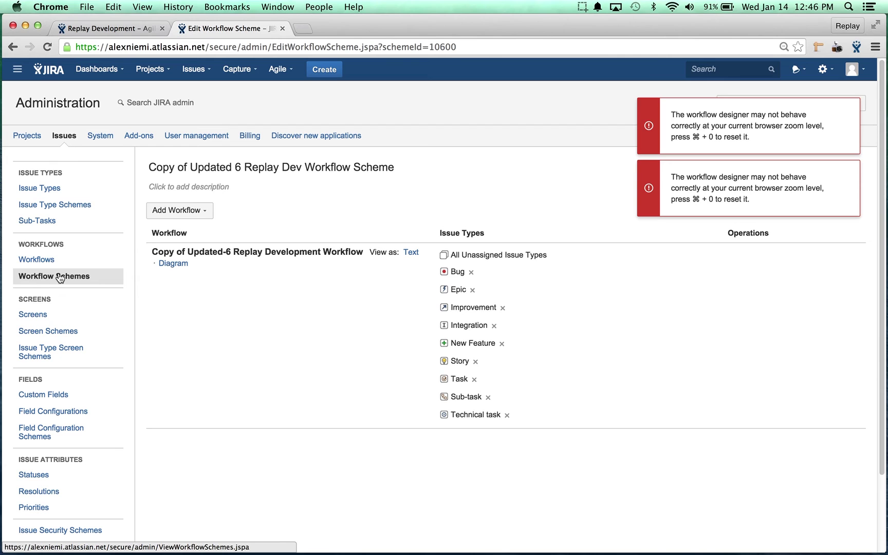
# - Check the copied scheme among inactive Workflow Schemes, then go to the admin Projects list
pyautogui.click(60, 277)
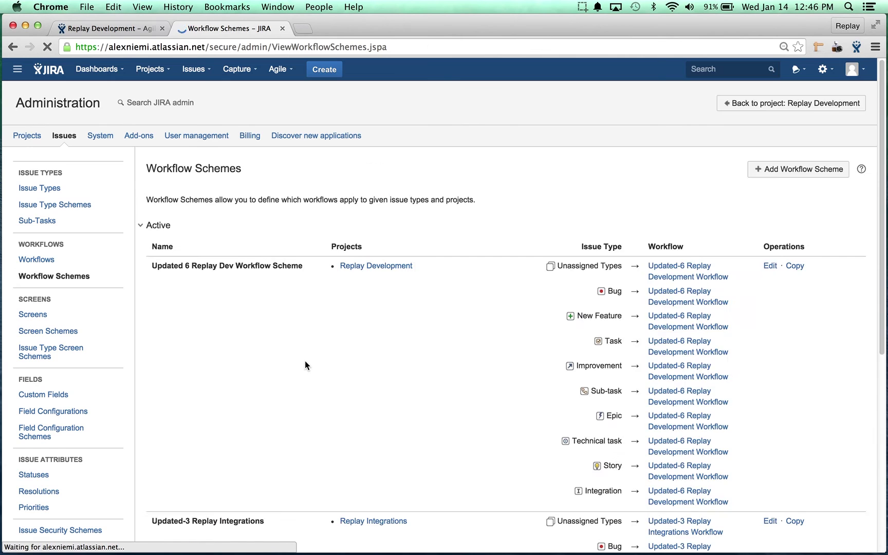
pyautogui.scroll(-10, 291, 301)
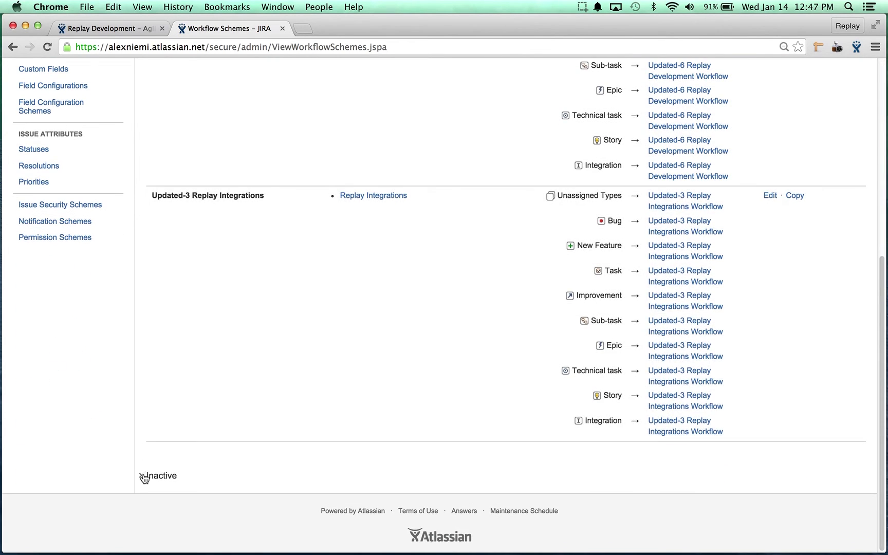
pyautogui.click(146, 475)
pyautogui.scroll(-10, 246, 376)
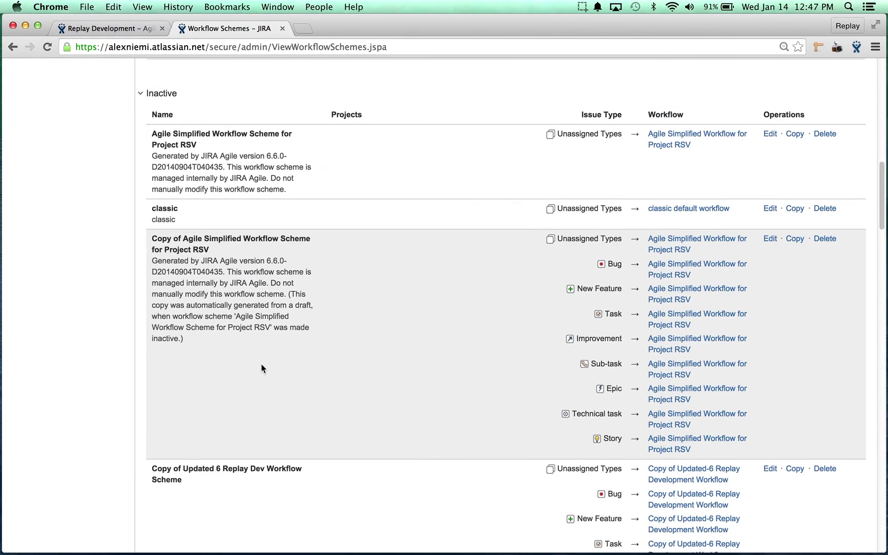
pyautogui.scroll(-5, 264, 372)
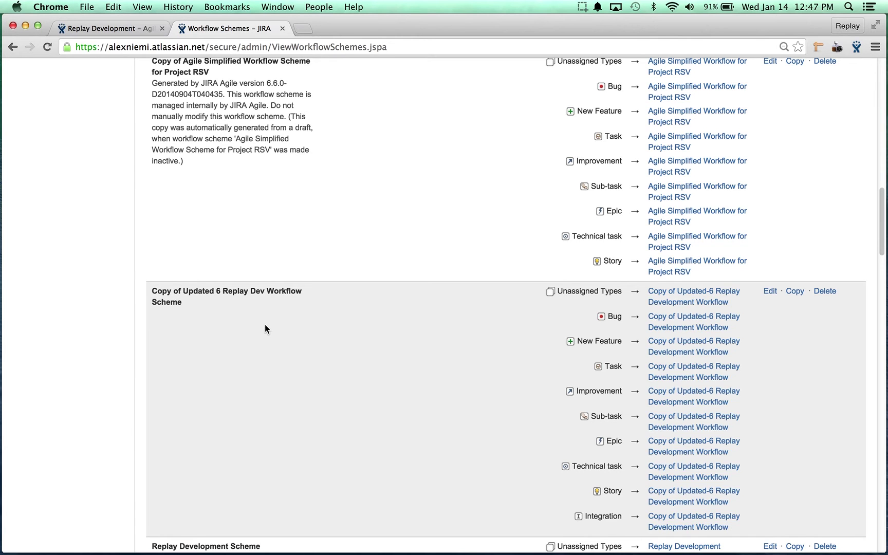
pyautogui.scroll(2, 335, 355)
pyautogui.scroll(18, 335, 353)
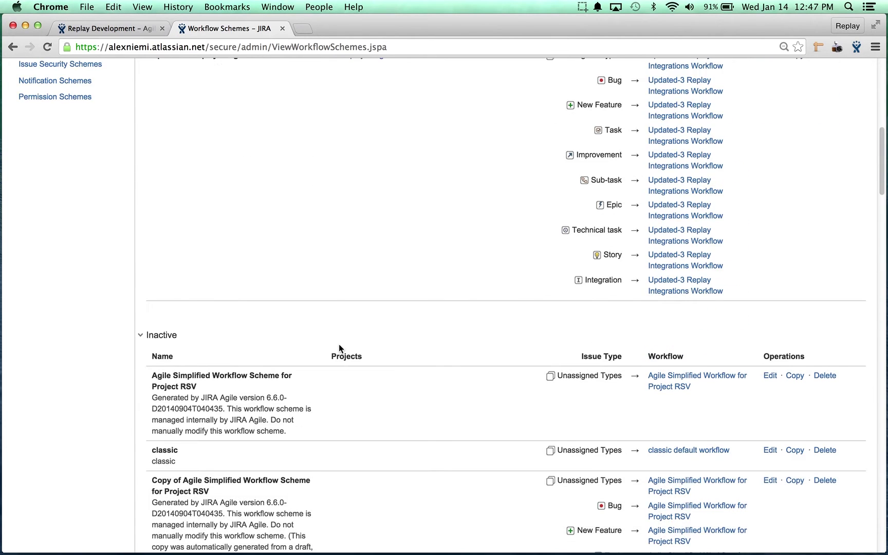
pyautogui.scroll(6, 339, 343)
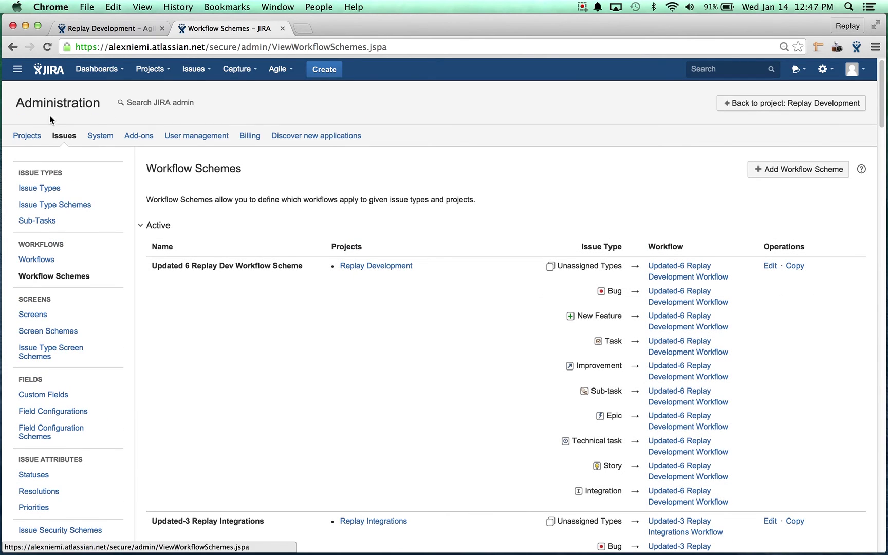
pyautogui.click(36, 140)
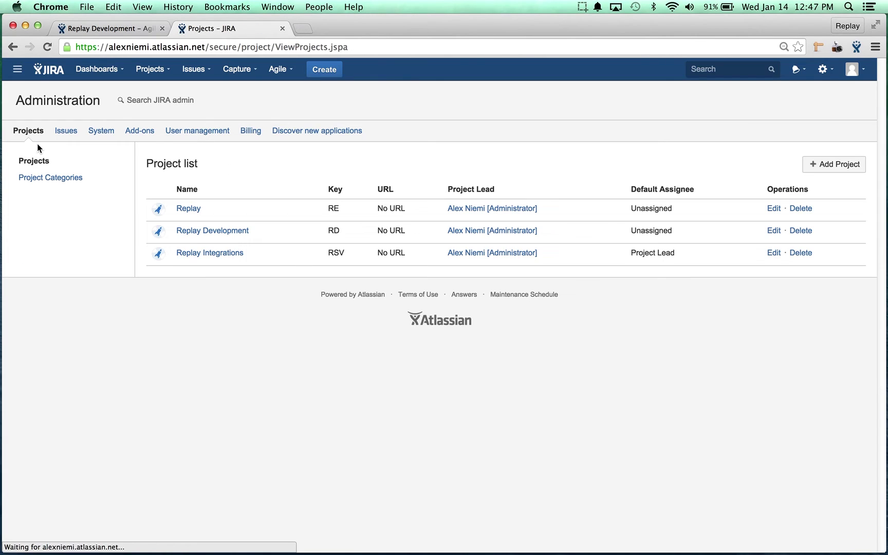
# - Switch Replay Development to Copy of Updated 6 Replay Dev Workflow Scheme, migrating its 514 issues
pyautogui.click(230, 231)
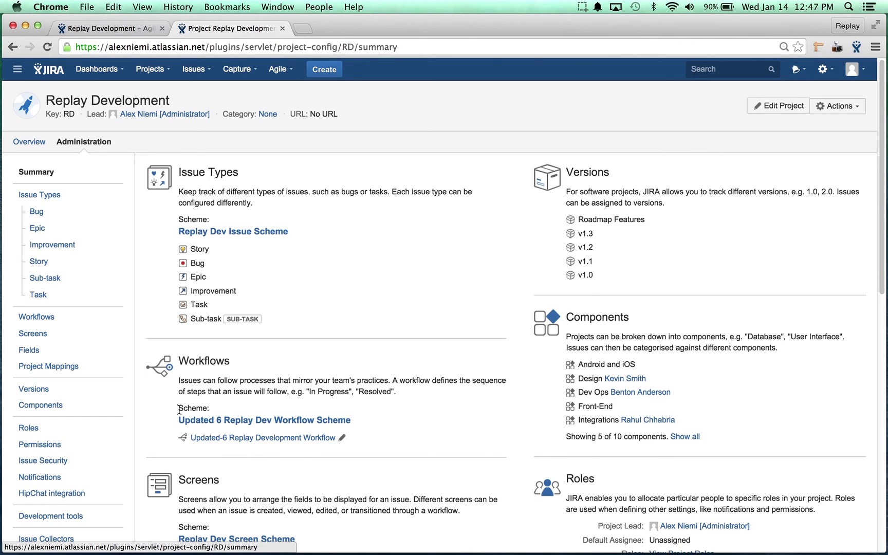
pyautogui.moveTo(178, 410); pyautogui.dragTo(210, 409)
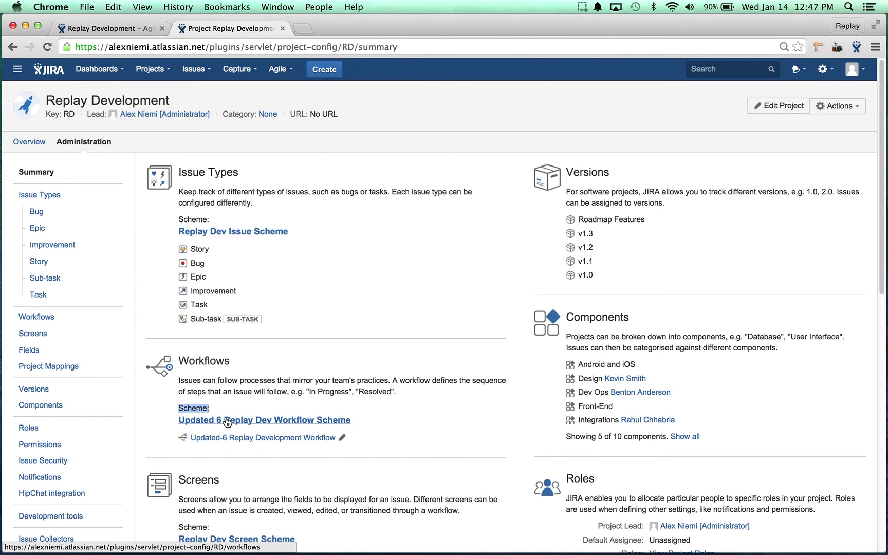
pyautogui.click(227, 422)
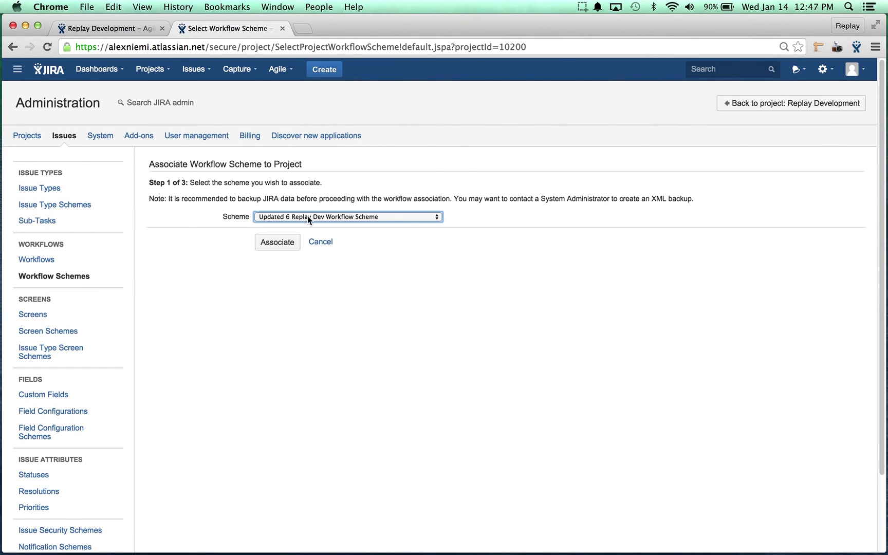
pyautogui.click(309, 217)
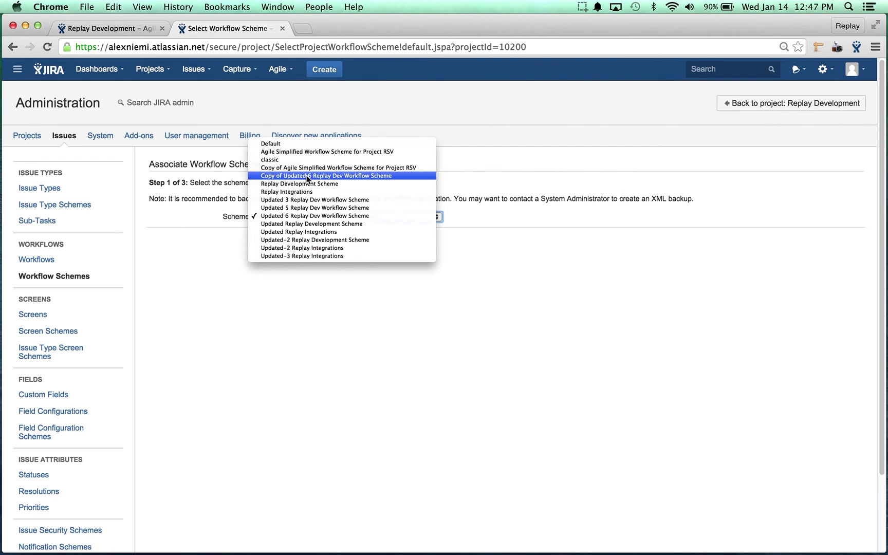
pyautogui.click(300, 175)
pyautogui.click(271, 244)
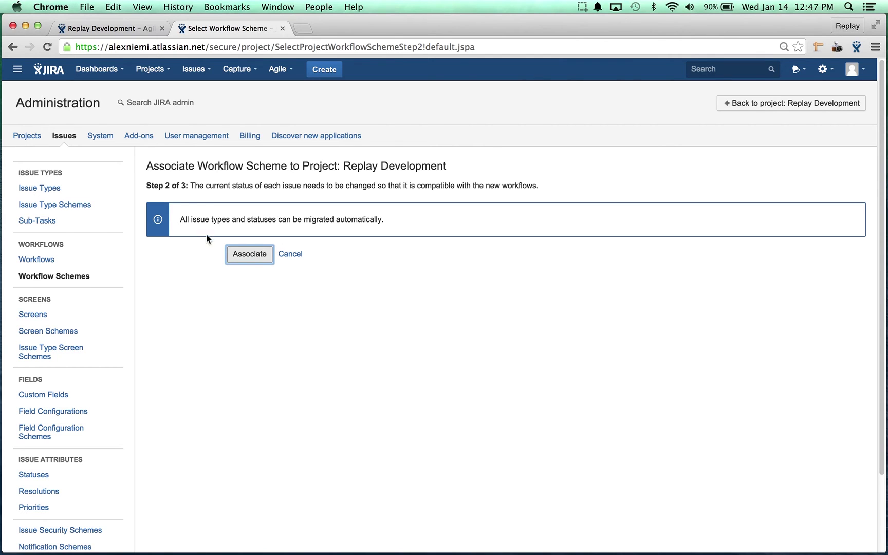
pyautogui.click(249, 256)
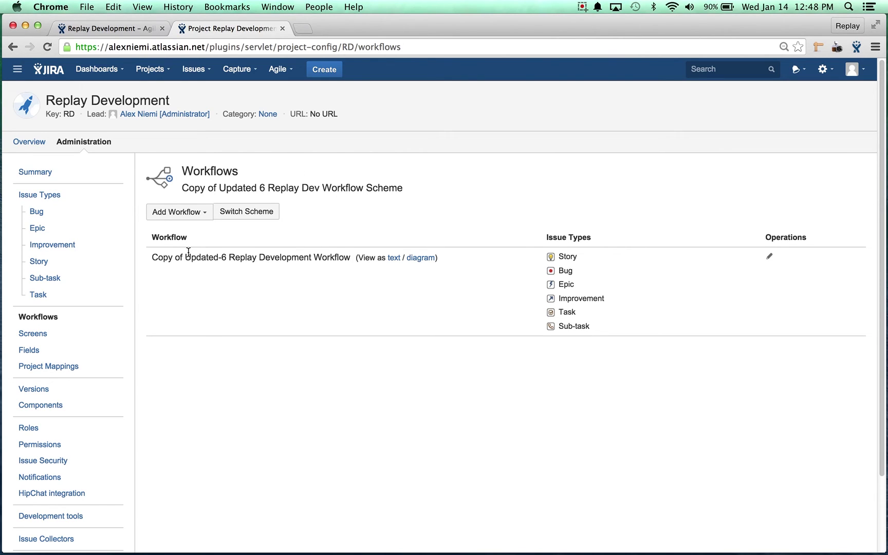
# - Back on the Replay Development agile board, open its configuration from the Board menu
pyautogui.moveTo(185, 261); pyautogui.dragTo(308, 257)
pyautogui.click(309, 257)
pyautogui.click(106, 28)
pyautogui.click(828, 96)
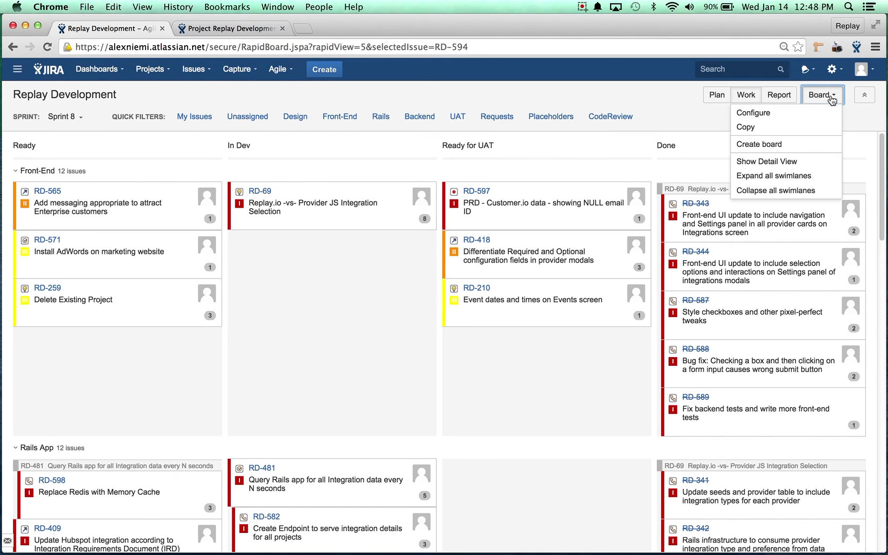
pyautogui.click(755, 113)
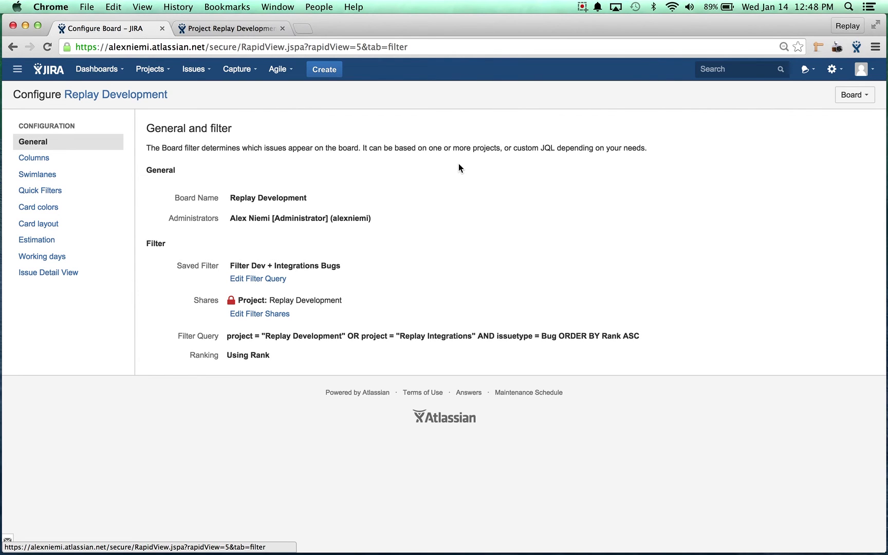
# - In Columns, add a new column named QA and place it before Ready for UAT
pyautogui.click(52, 162)
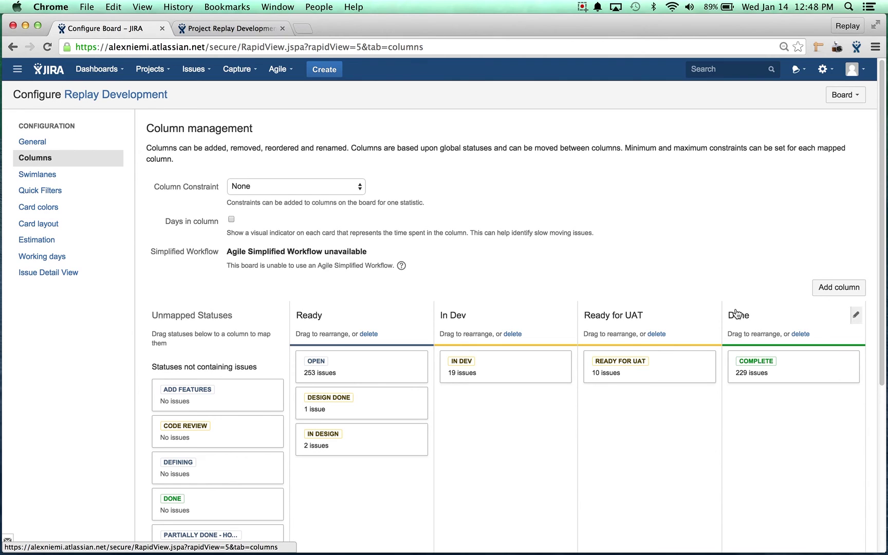
pyautogui.click(821, 287)
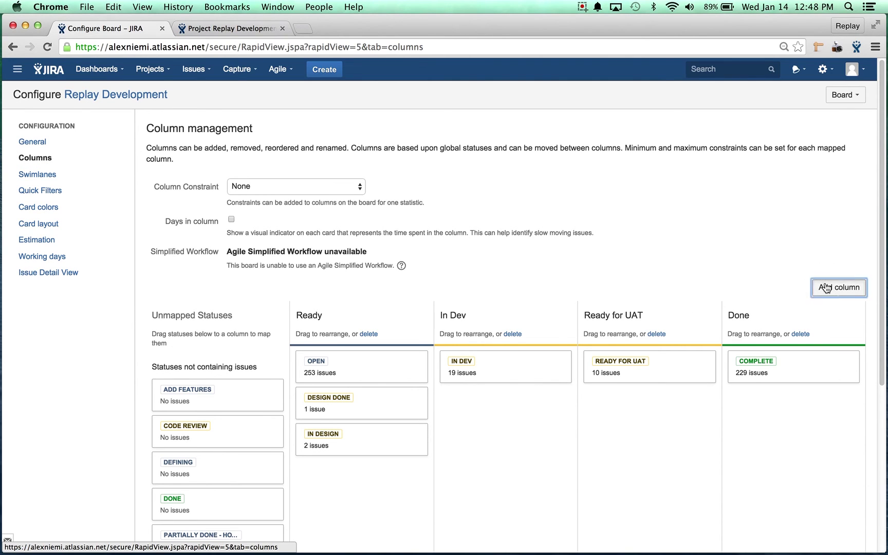
pyautogui.write('QA')
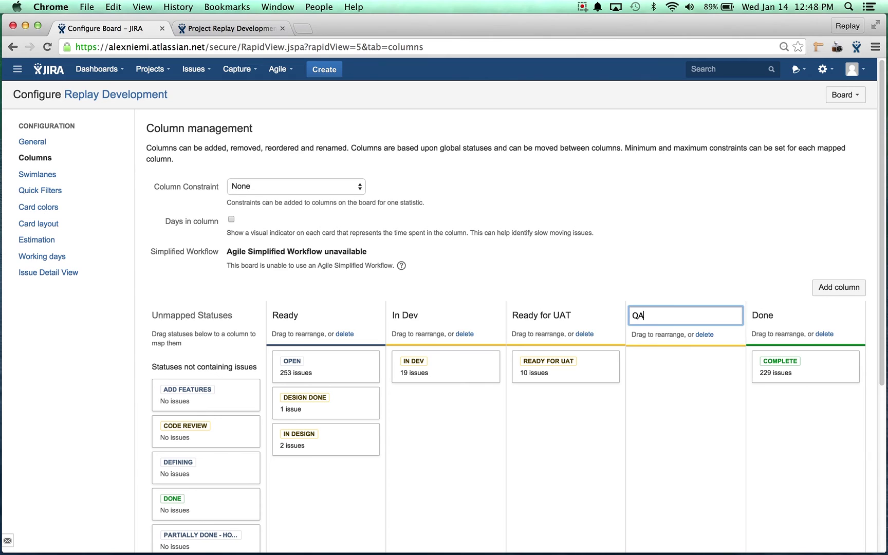
pyautogui.press('Return')
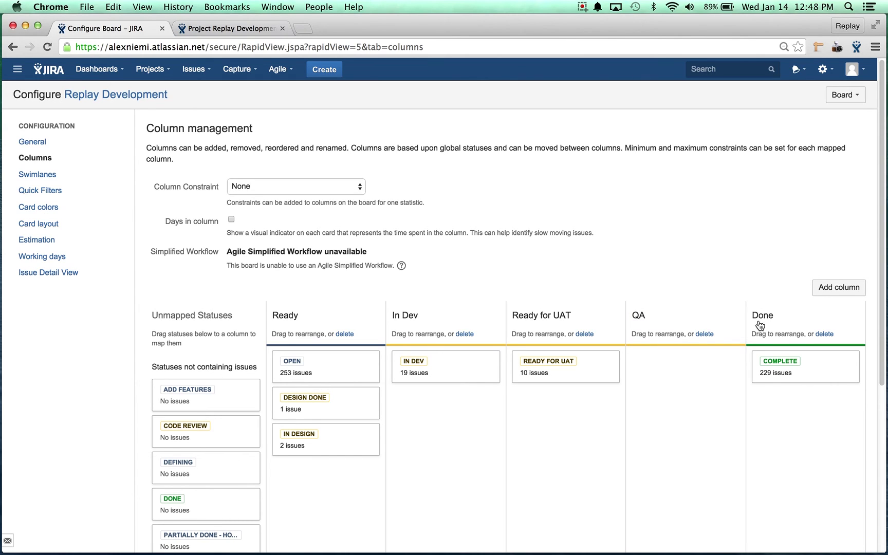
pyautogui.click(689, 317)
pyautogui.moveTo(689, 317); pyautogui.dragTo(571, 323)
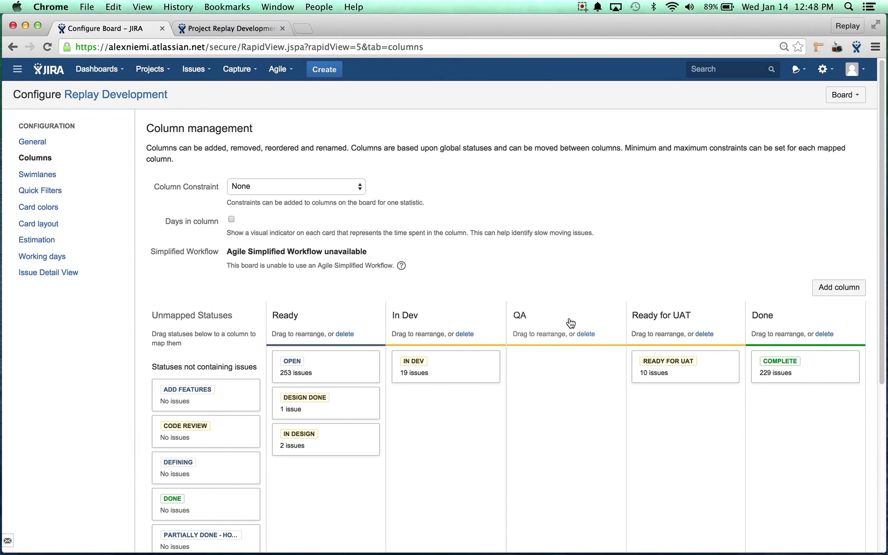
# - Map the QA status into the new QA column, then go to Swimlanes
pyautogui.scroll(-1, 657, 203)
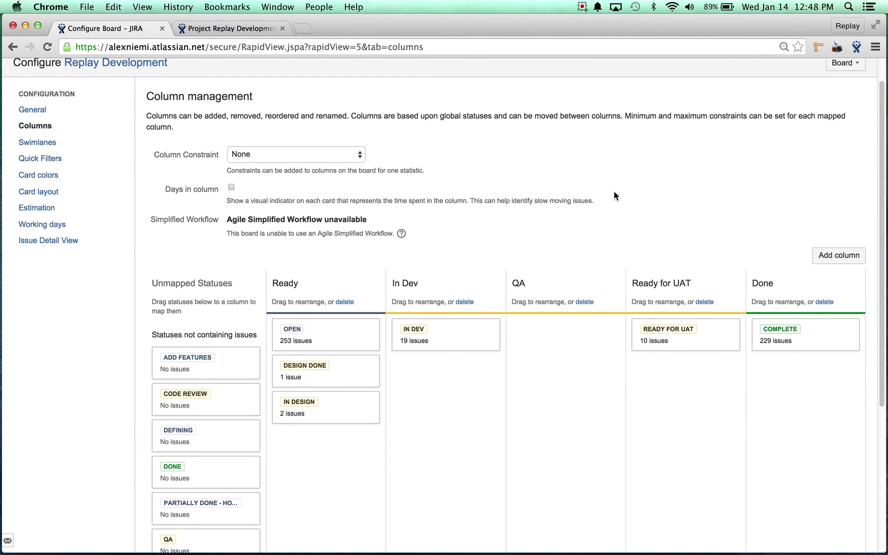
pyautogui.scroll(-1, 597, 187)
pyautogui.scroll(-3, 586, 183)
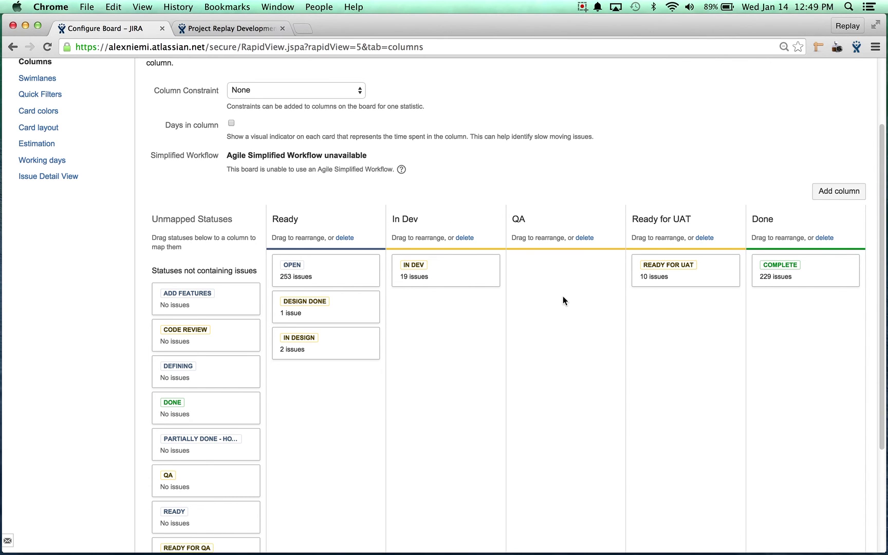
pyautogui.scroll(-5, 555, 298)
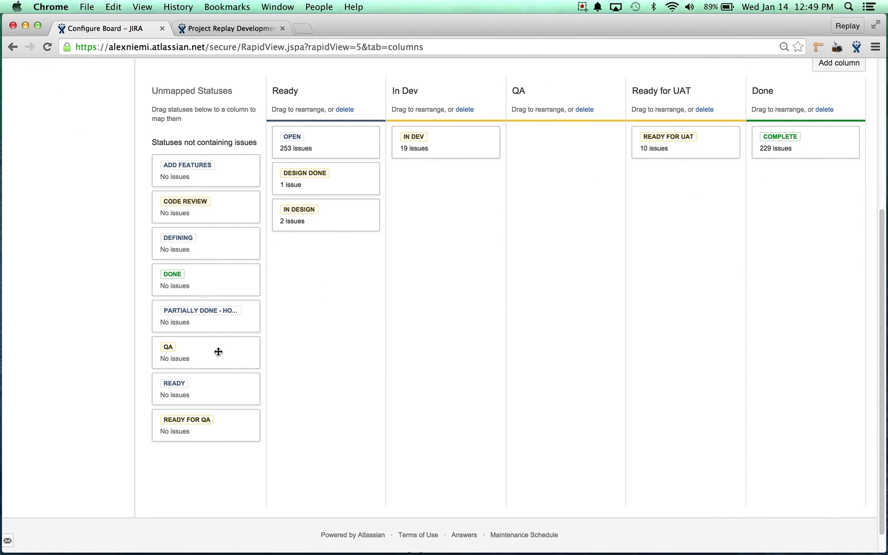
pyautogui.moveTo(218, 352); pyautogui.dragTo(577, 182)
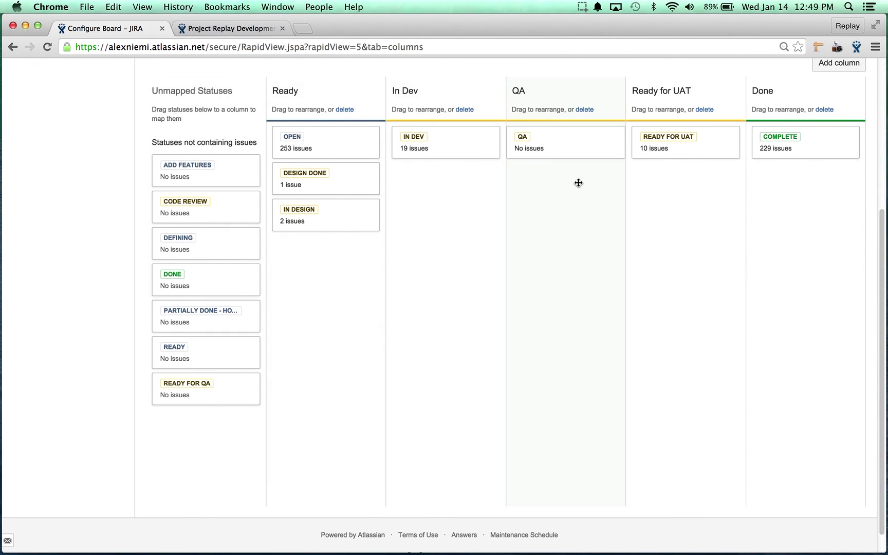
pyautogui.scroll(4, 517, 240)
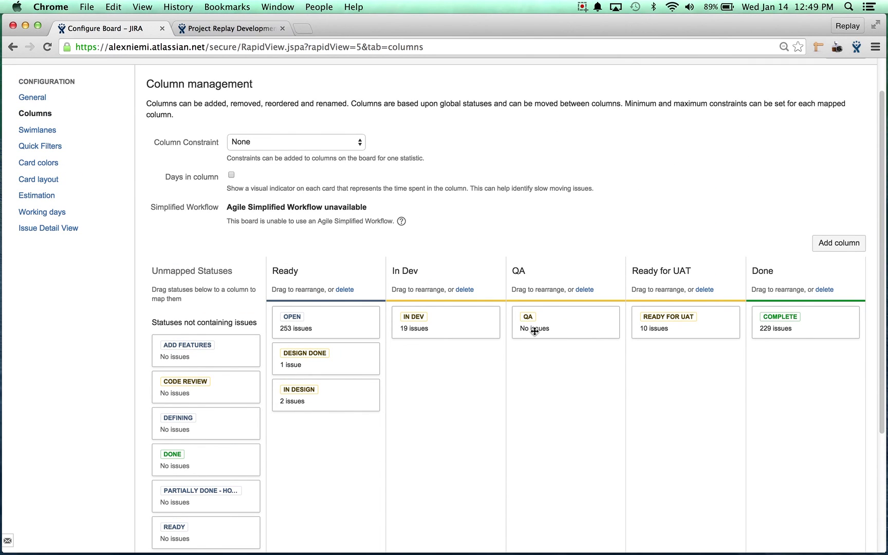
pyautogui.scroll(2, 534, 246)
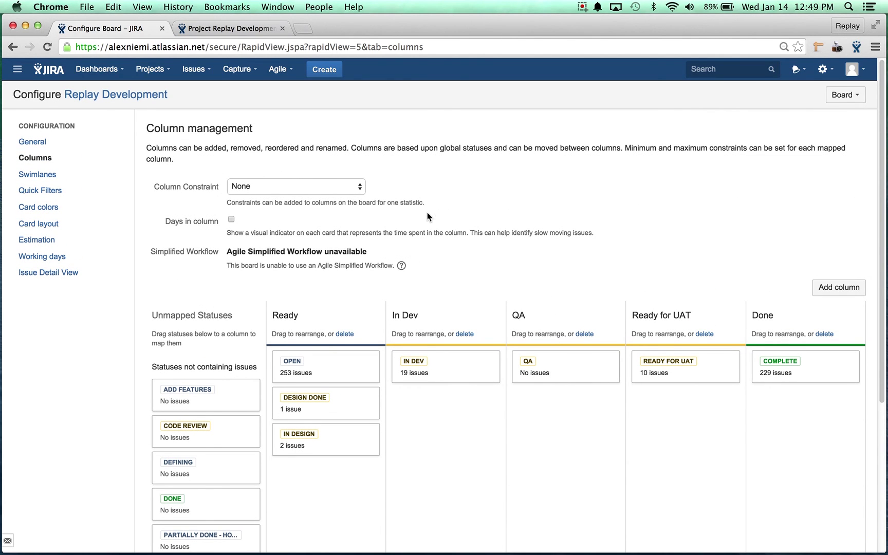
pyautogui.click(56, 176)
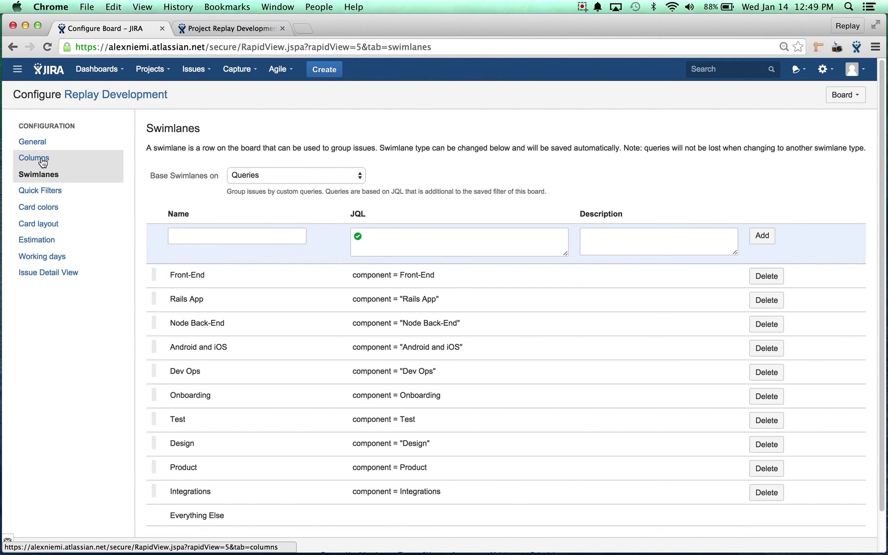
# - Test the QA column by dragging issue RD-594 from In Dev into QA and back
pyautogui.click(43, 163)
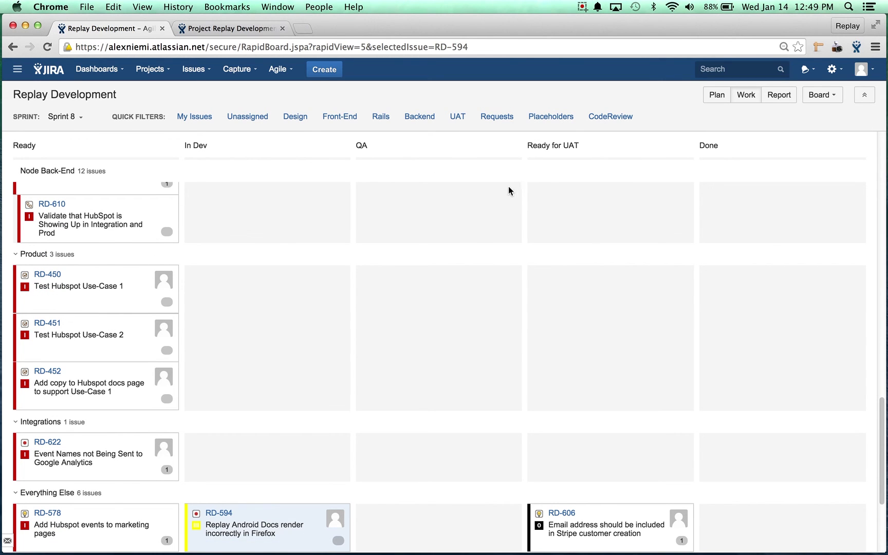
pyautogui.scroll(2, 509, 186)
pyautogui.scroll(-5, 415, 195)
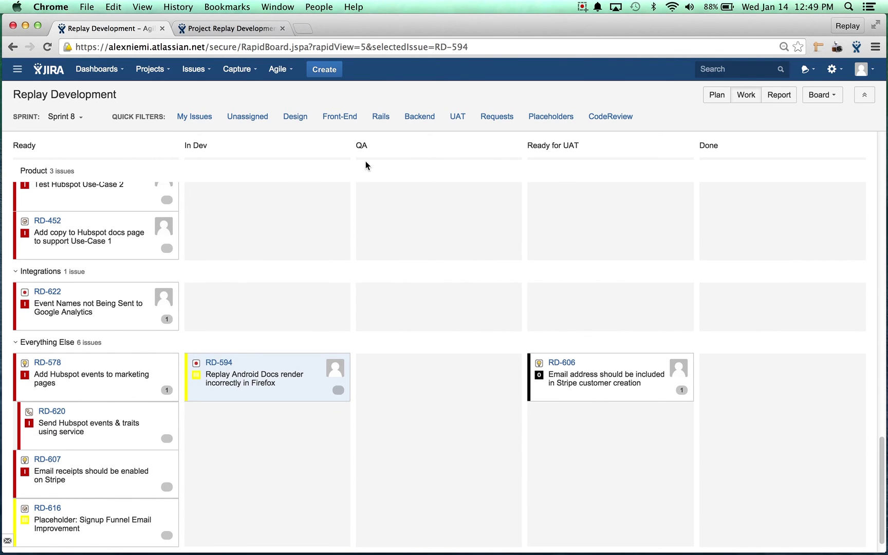
pyautogui.moveTo(294, 388); pyautogui.dragTo(475, 410)
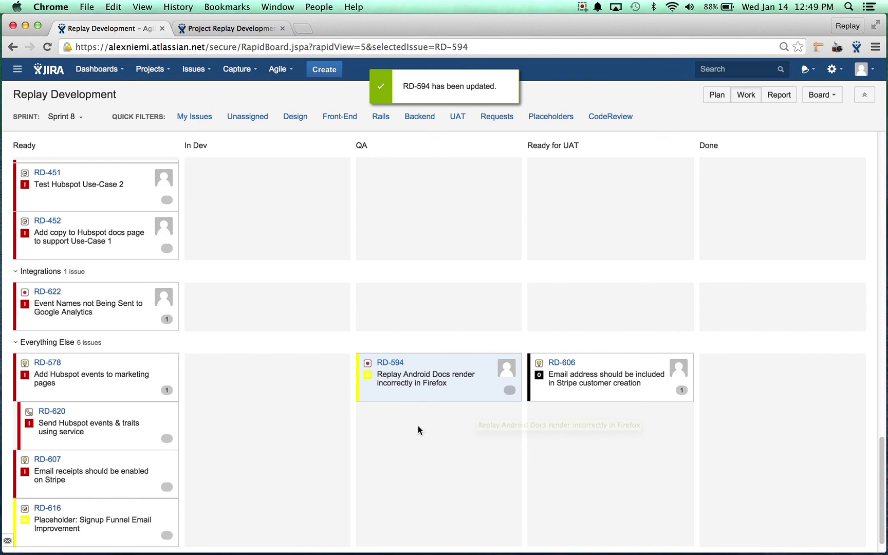
pyautogui.moveTo(427, 386); pyautogui.dragTo(268, 400)
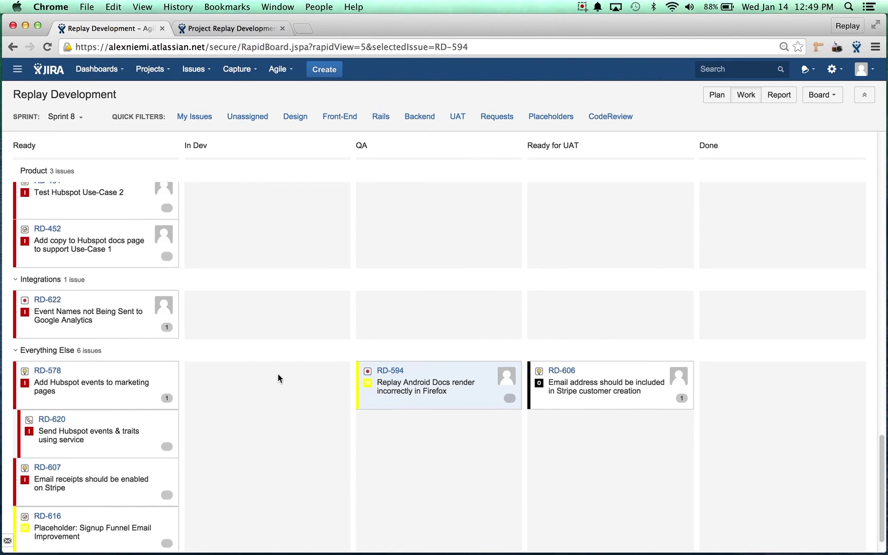
pyautogui.scroll(-1, 278, 375)
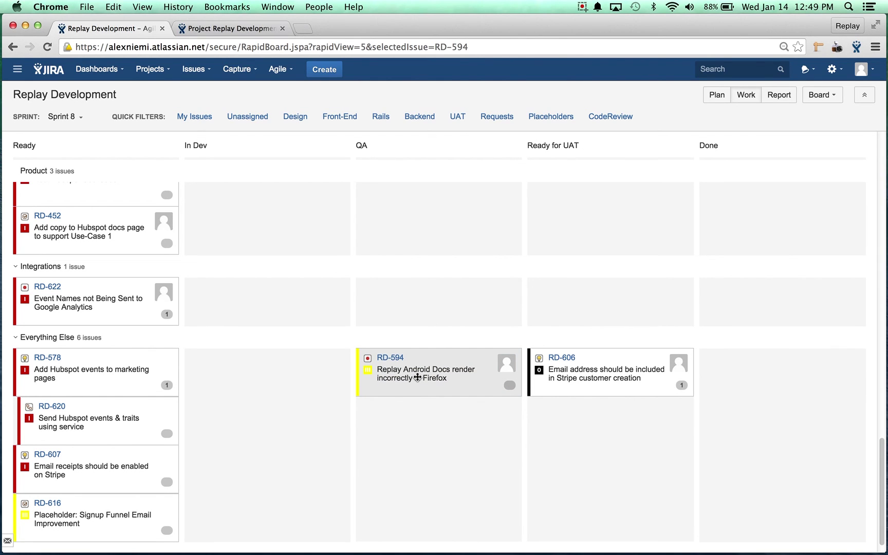
pyautogui.scroll(5, 329, 329)
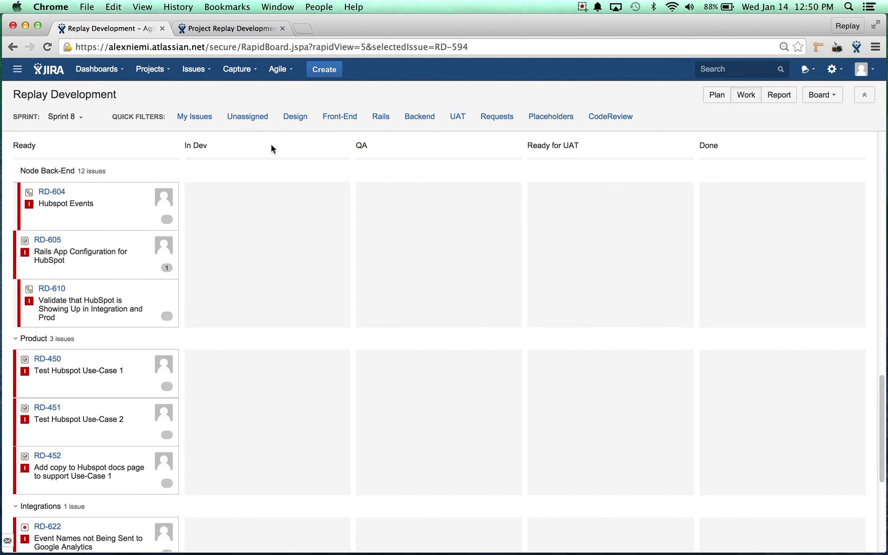
pyautogui.doubleClick(360, 146)
pyautogui.moveTo(532, 148); pyautogui.dragTo(578, 146)
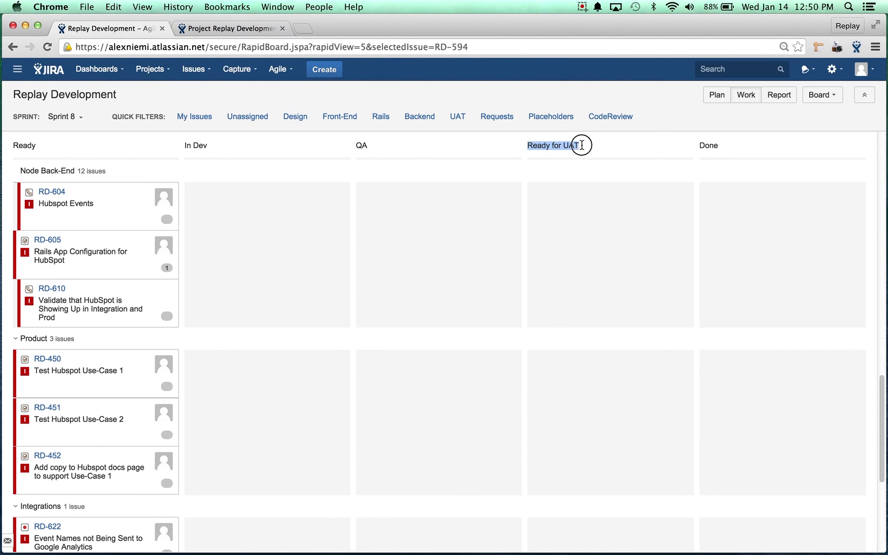